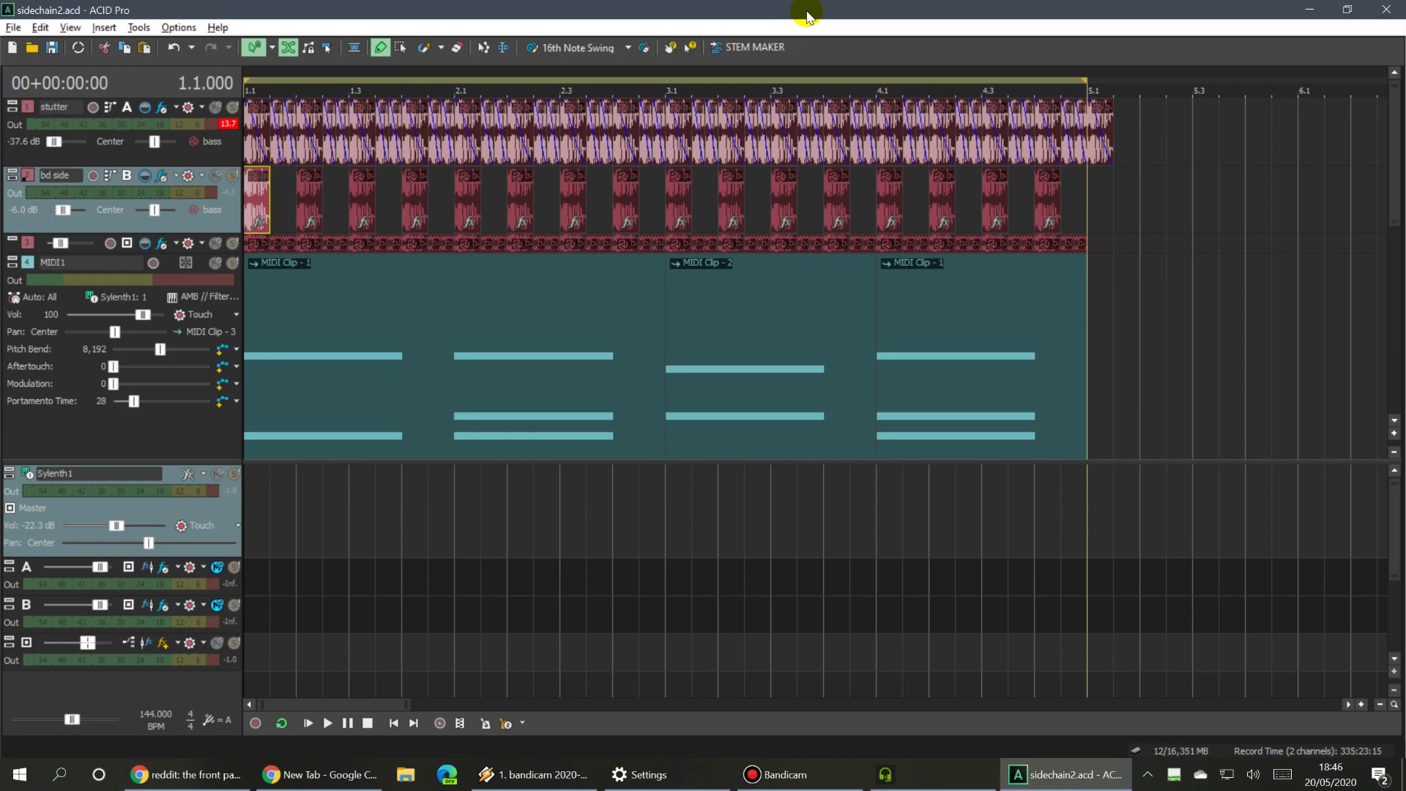
Toggle track 3's effects off with its FX button, dimming the track row.
{"action": "left_click", "coordinate": [212, 244]}
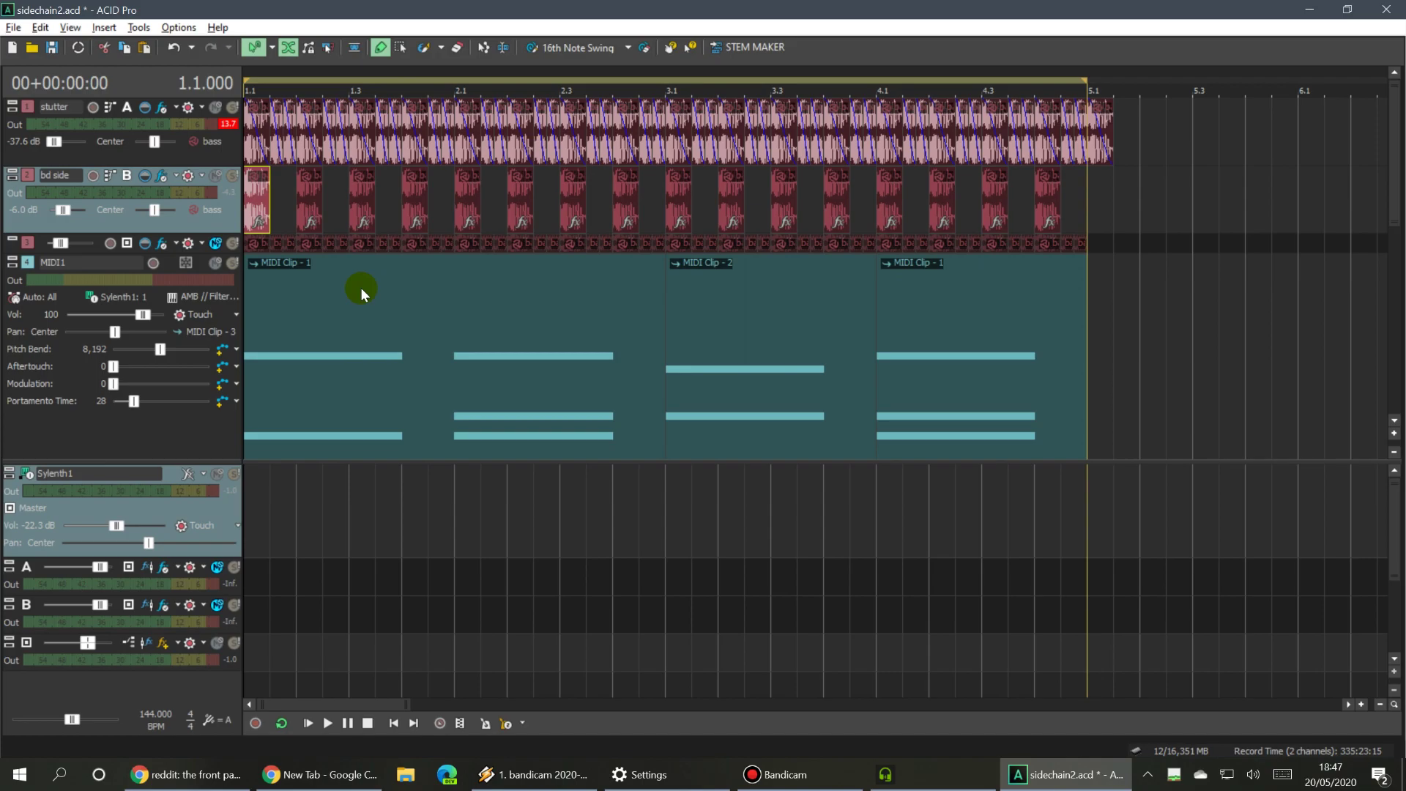
Select MIDI Clip - 1 and play the synth part briefly, stopping back at the start.
{"action": "left_click", "coordinate": [255, 329]}
{"action": "key", "text": "space"}
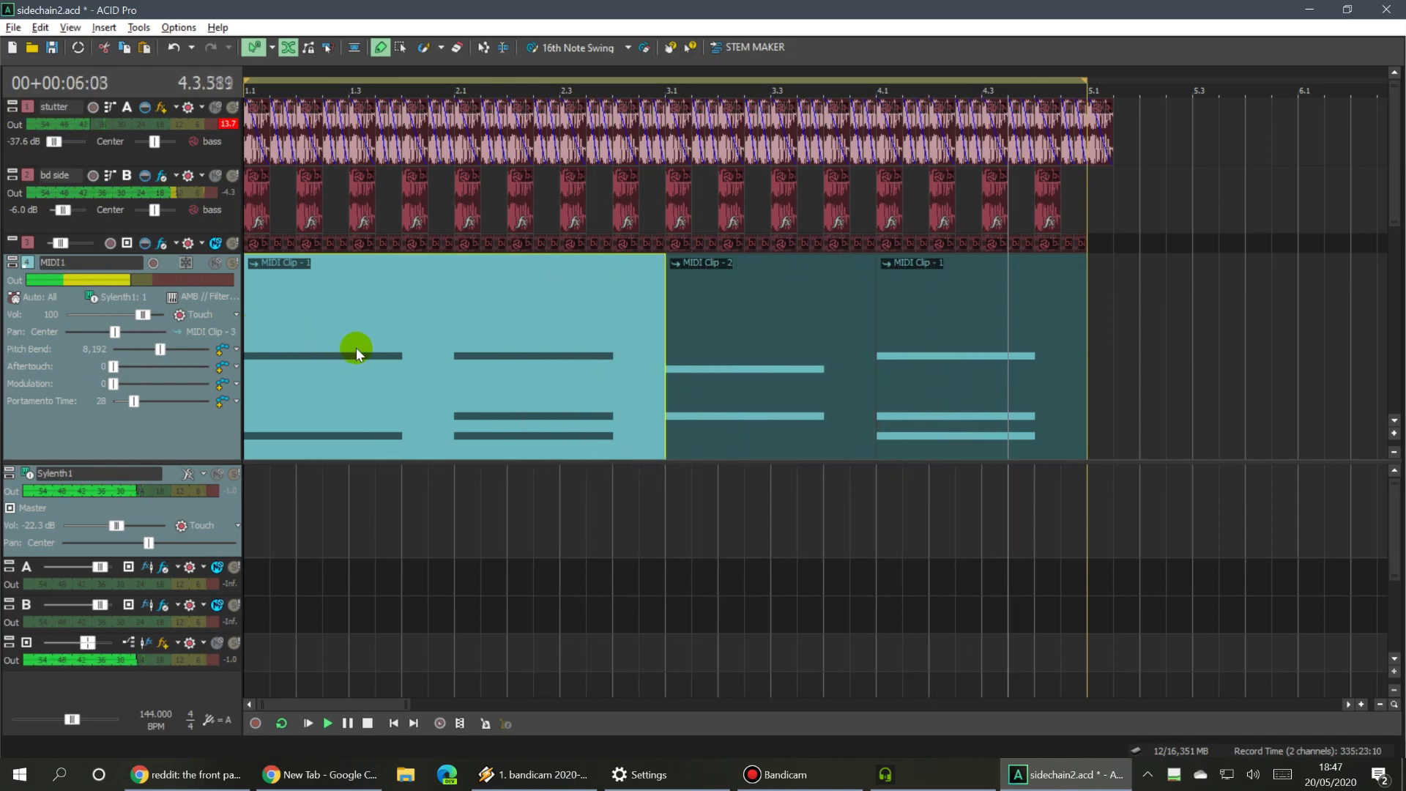
{"action": "key", "text": "space"}
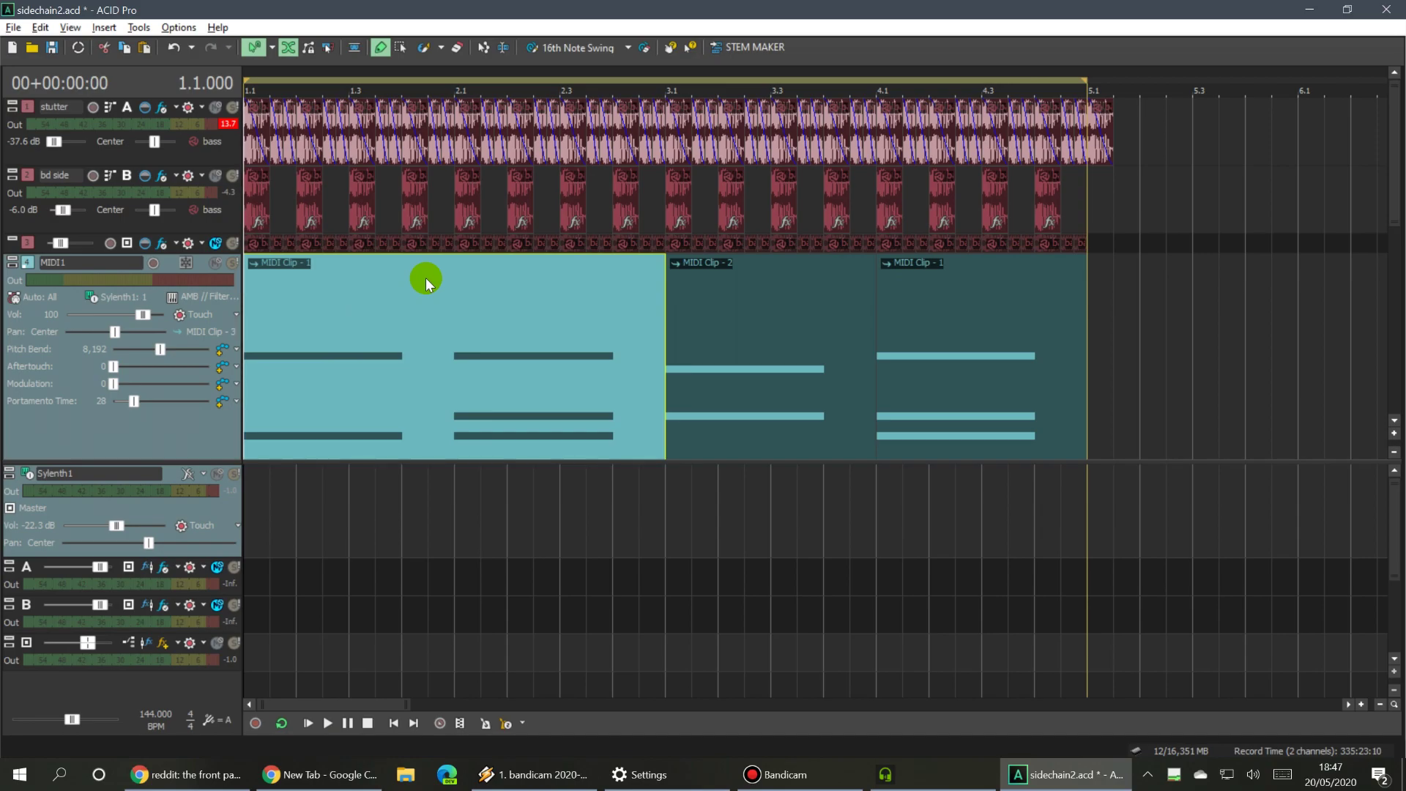
Toggle the MIDI1 track's effects, replay to compare, and set the edit point at beat 1.2.
{"action": "left_click", "coordinate": [215, 262]}
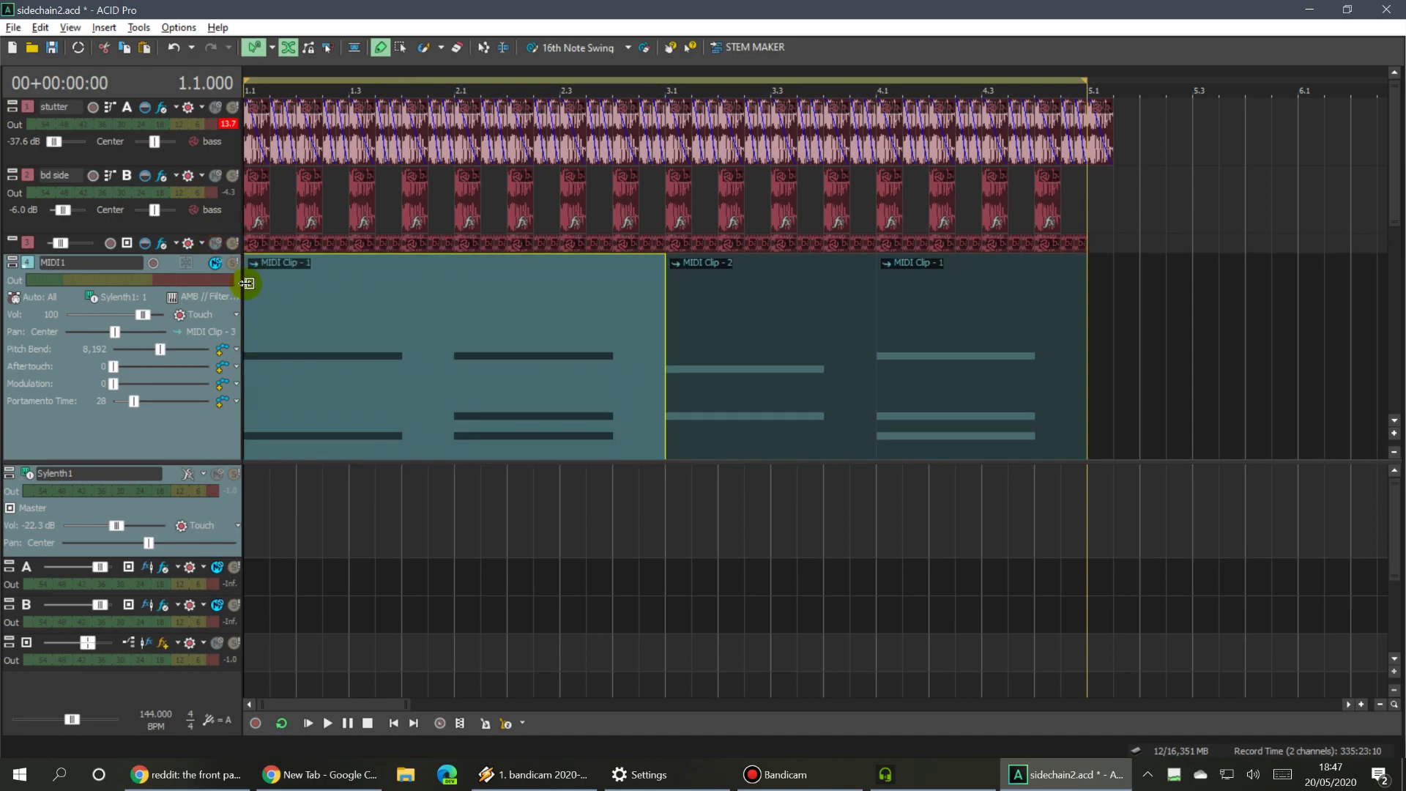
{"action": "key", "text": "space"}
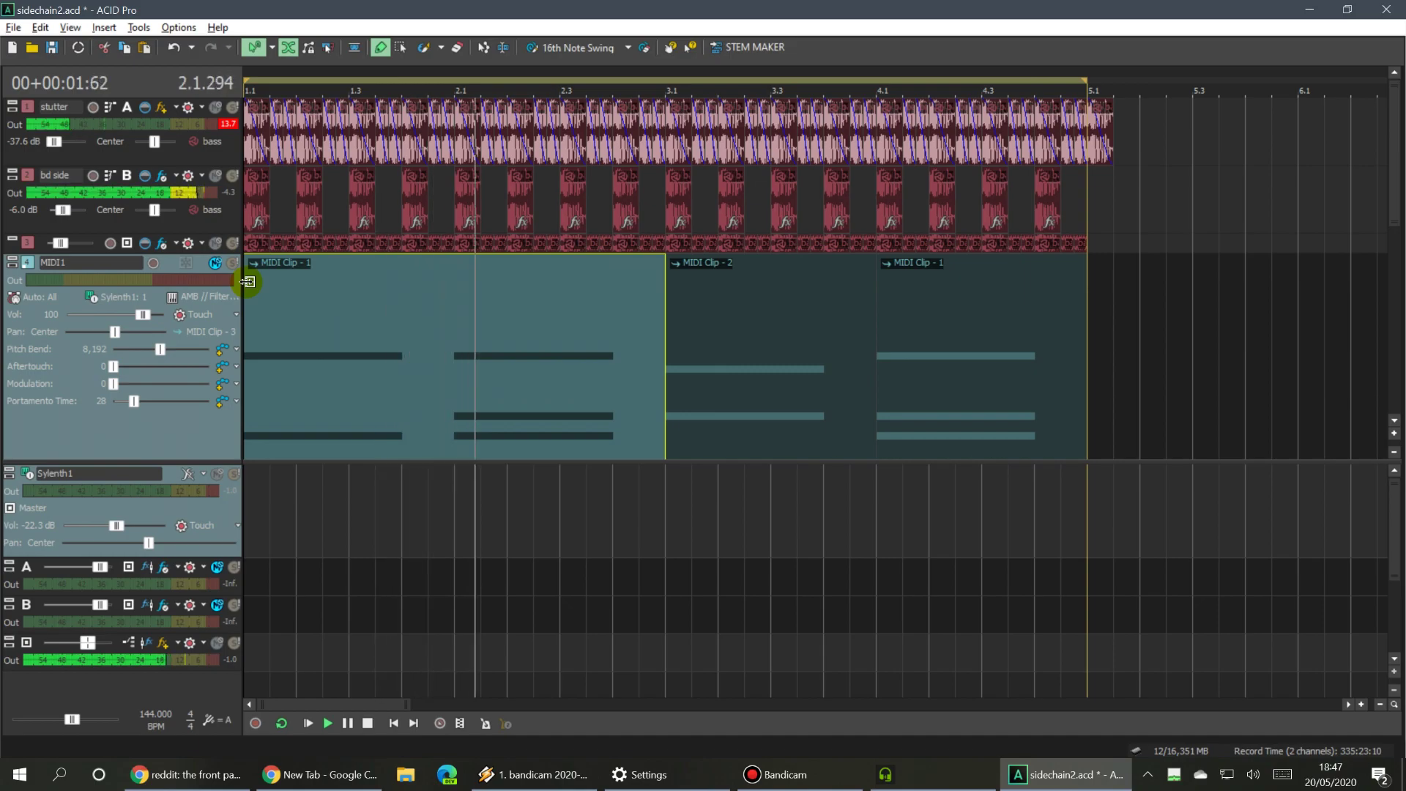
{"action": "key", "text": "space"}
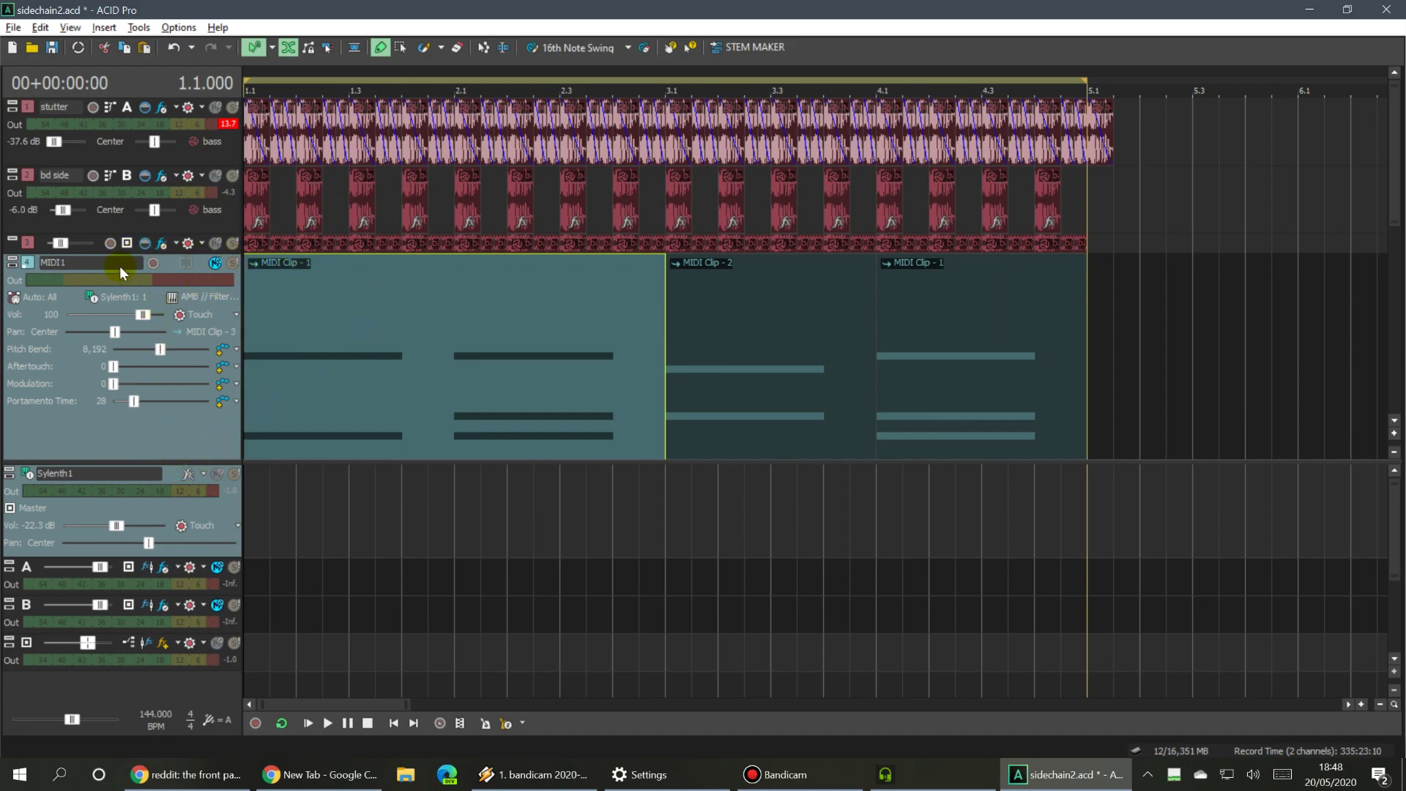
{"action": "left_click", "coordinate": [290, 284]}
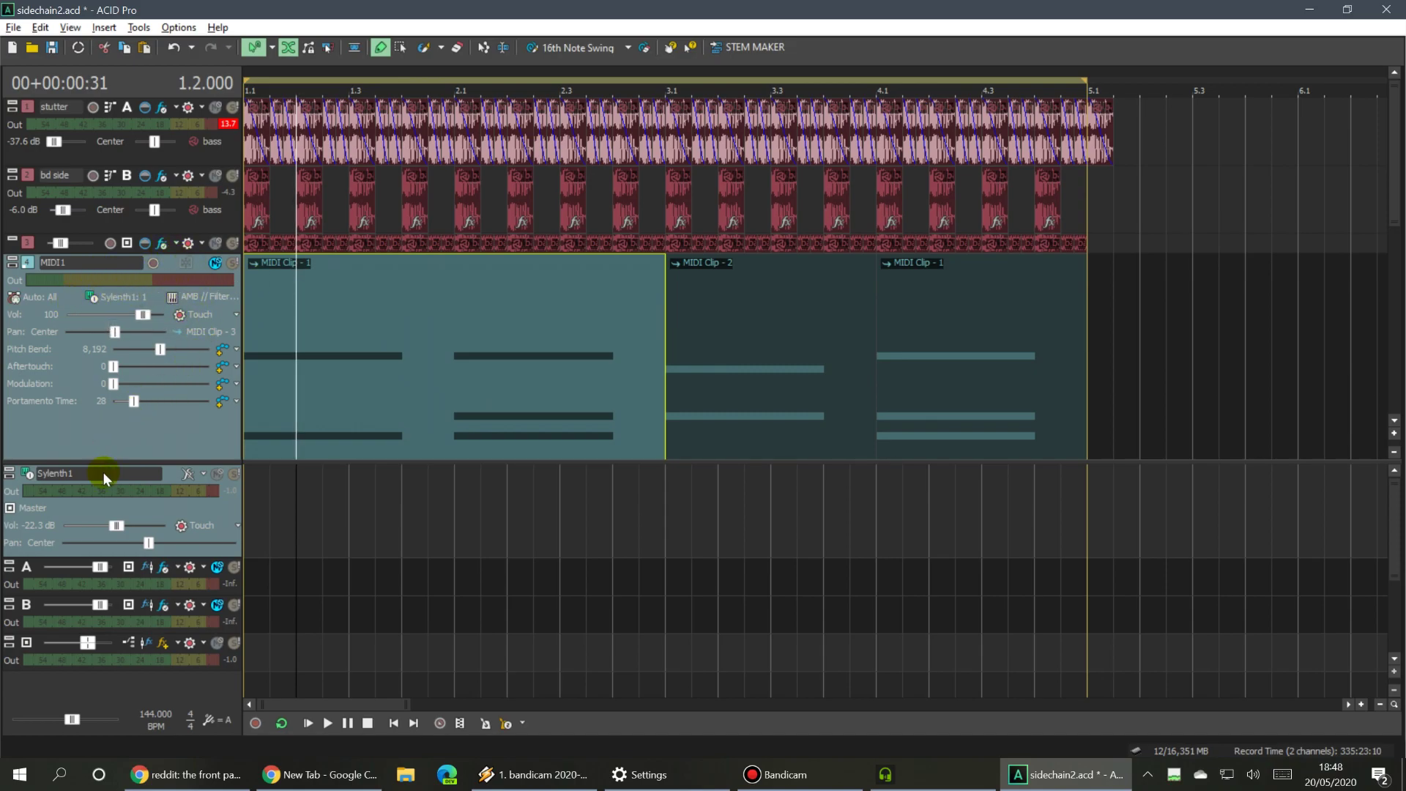
Open the Sylenth1 bus effect chain, move its window aside, and bring up the Plug-In Chooser.
{"action": "left_click", "coordinate": [183, 475]}
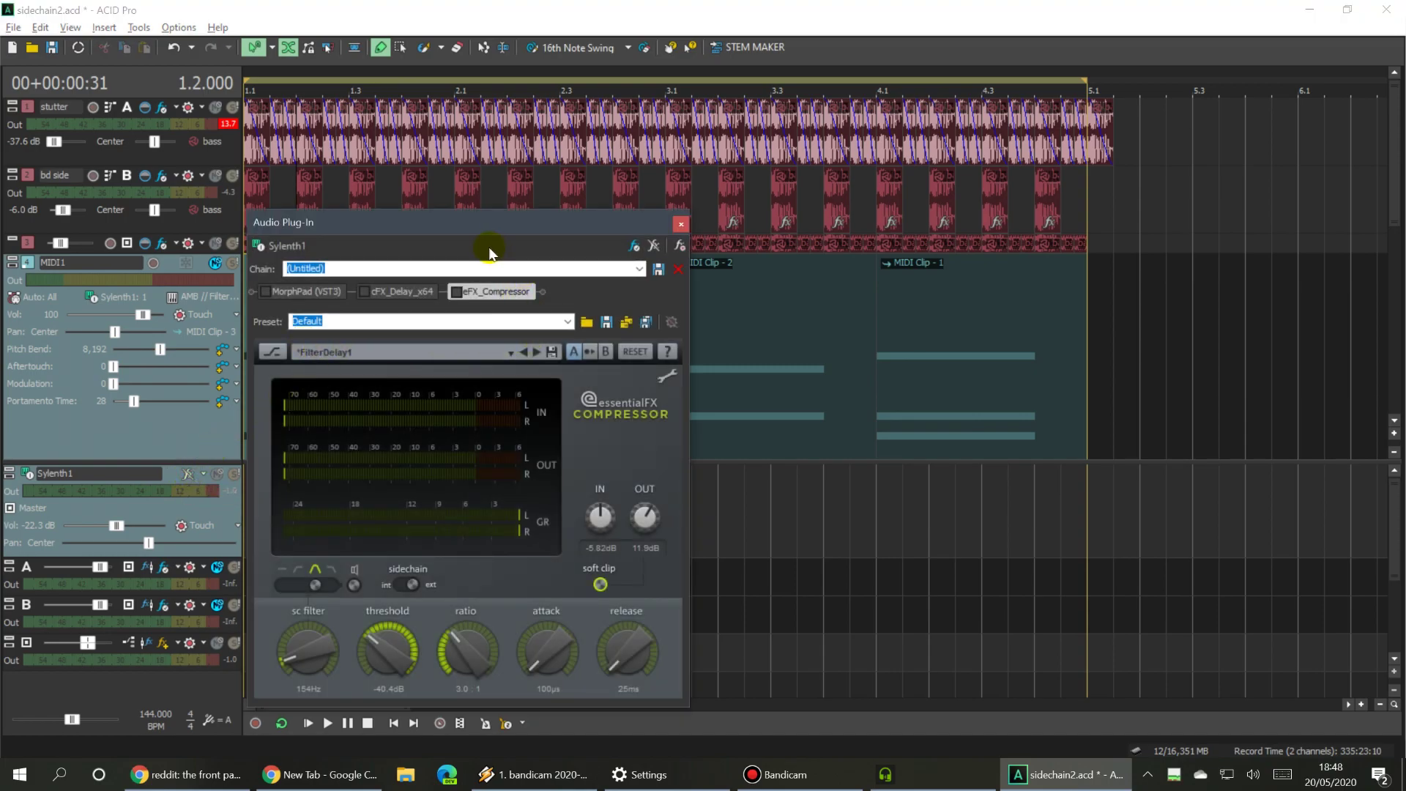
{"action": "left_click_drag", "start_coordinate": [432, 234], "coordinate": [535, 153]}
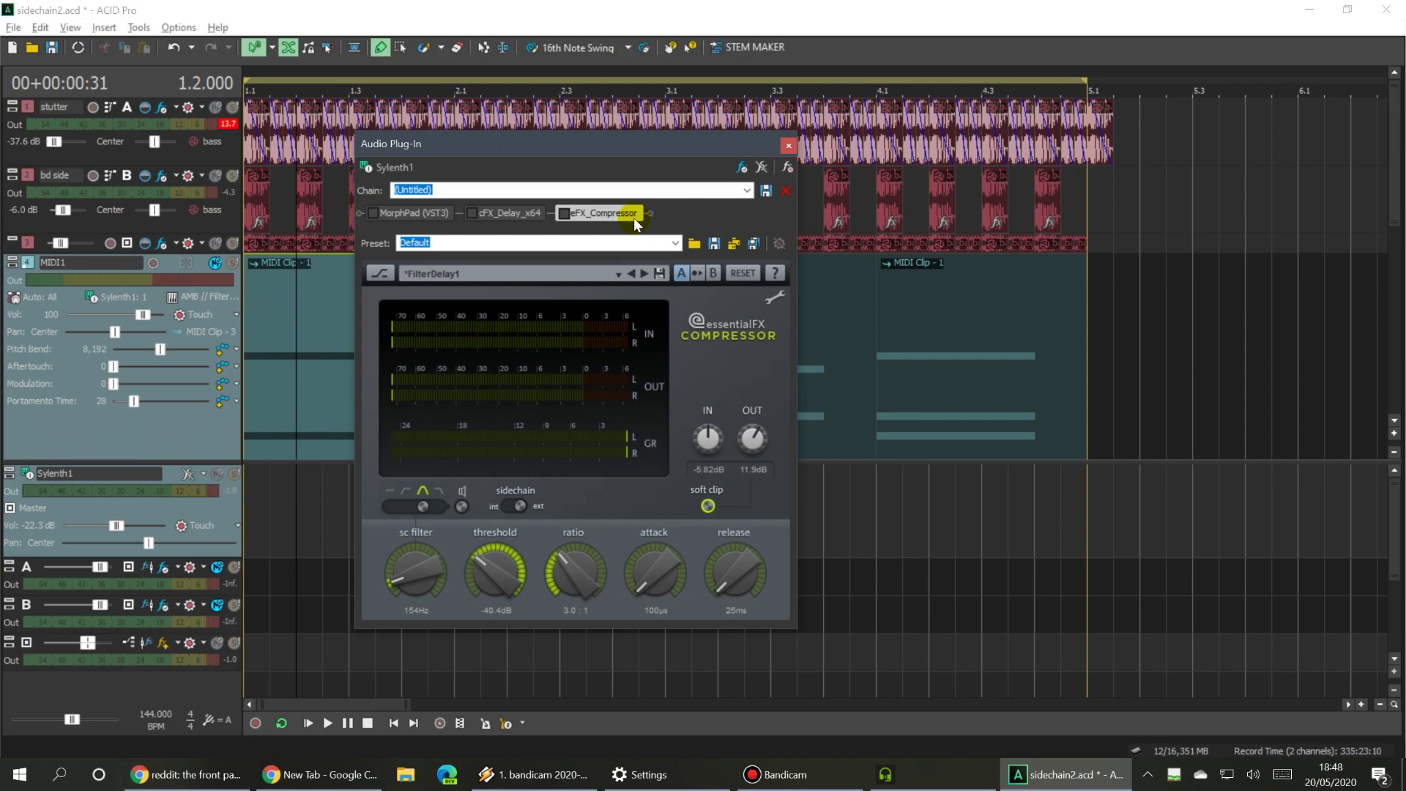
{"action": "left_click", "coordinate": [742, 167]}
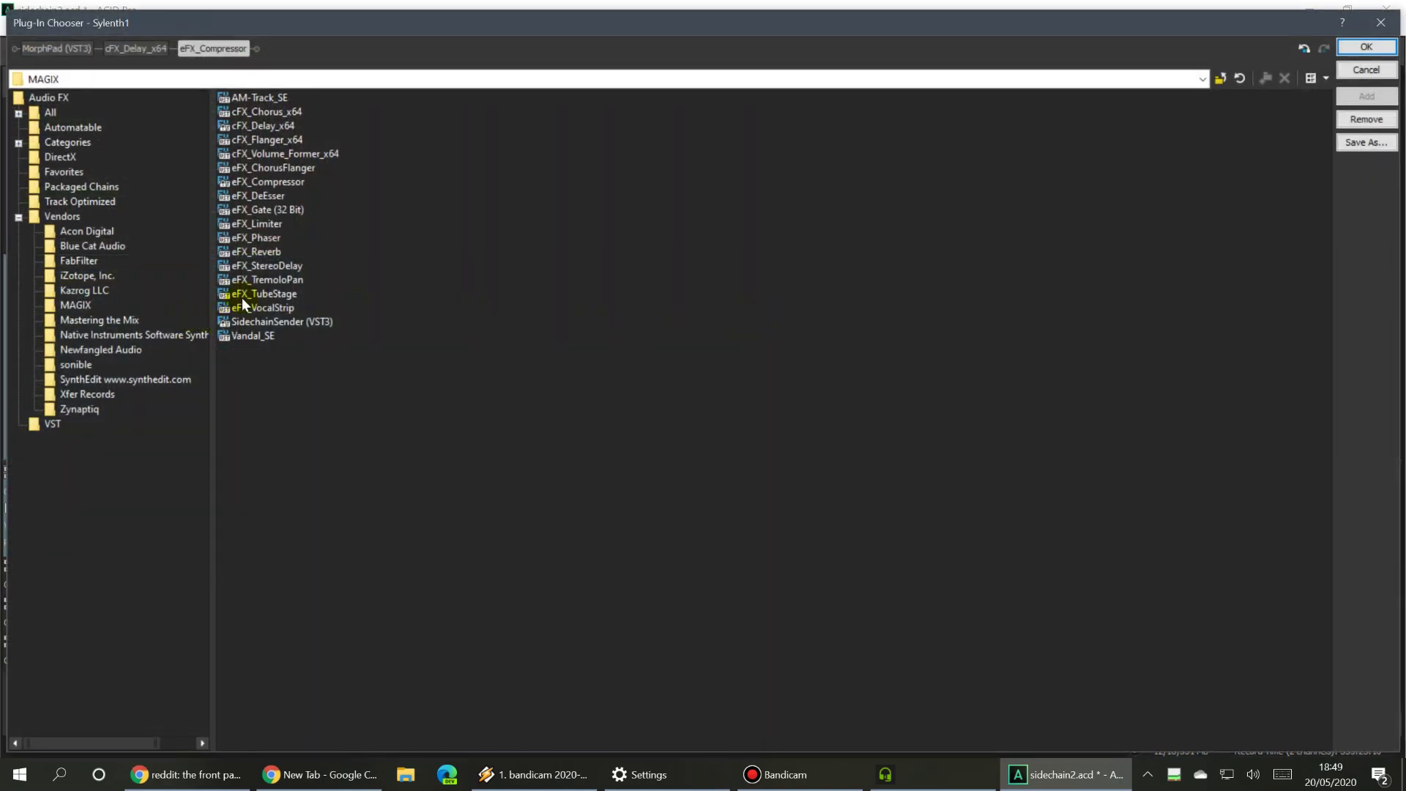
Append another eFX_Compressor with default settings to the Sylenth1 chain.
{"action": "double_click", "coordinate": [271, 182]}
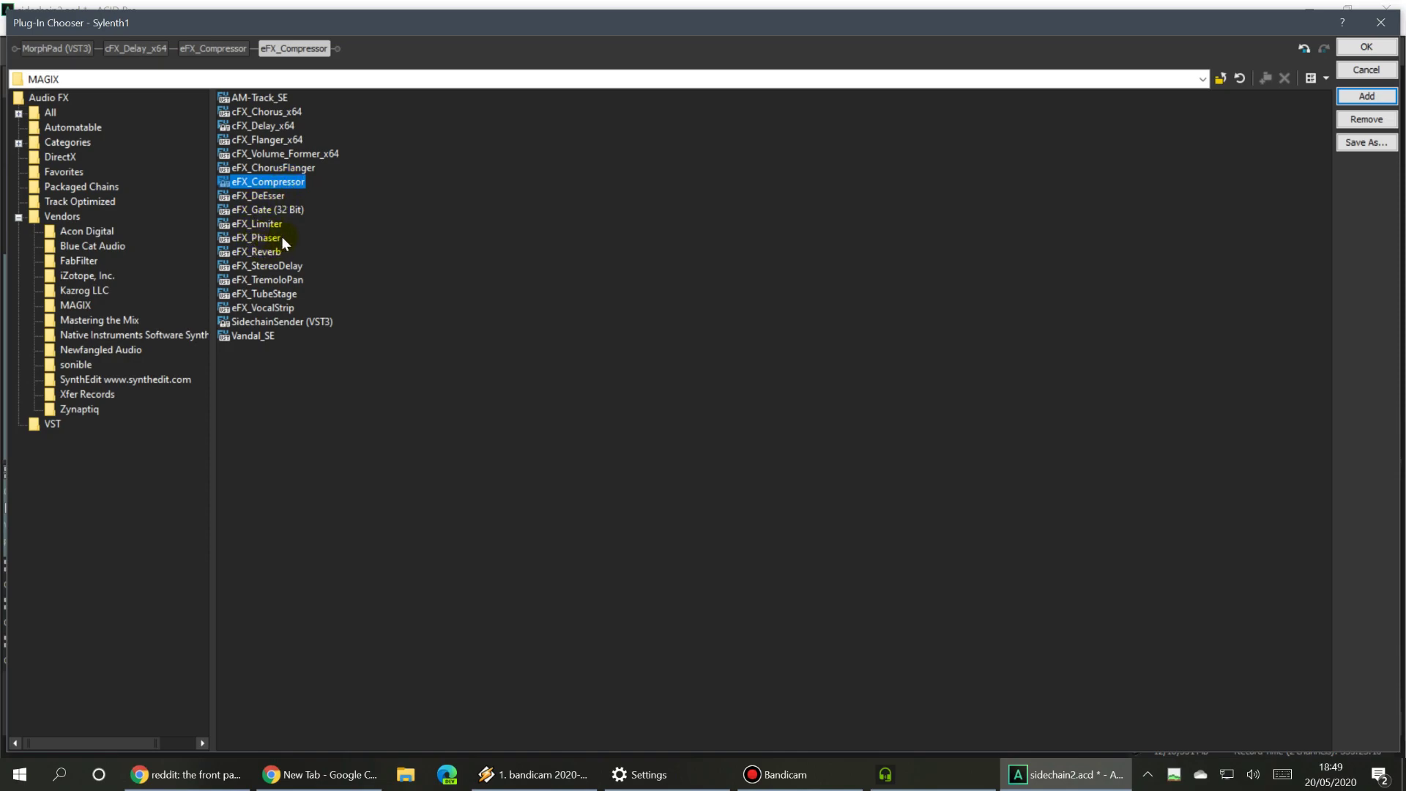
{"action": "left_click", "coordinate": [1366, 47]}
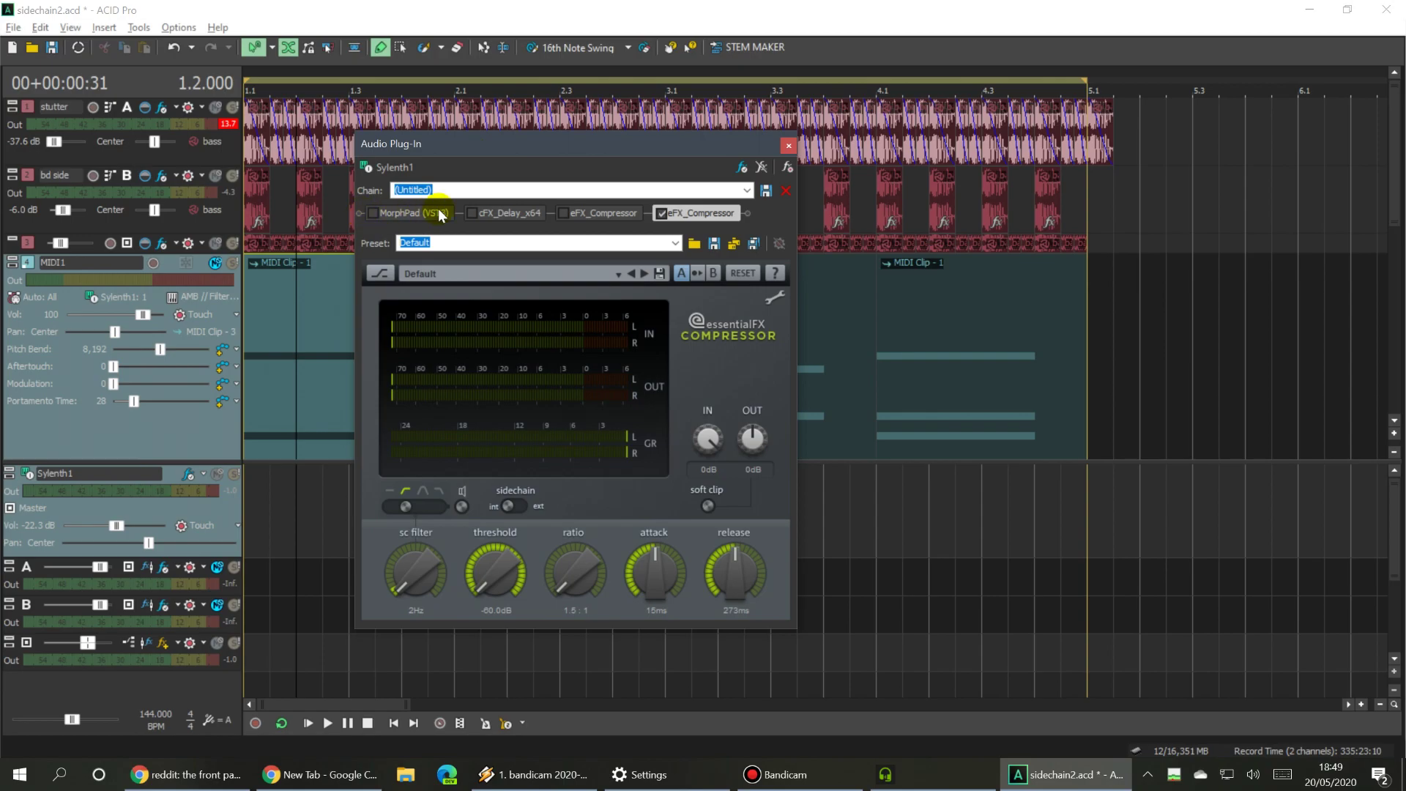
Set the new eFX_Compressor's sidechain input to the 2 bd side track.
{"action": "right_click", "coordinate": [696, 209]}
{"action": "mouse_move", "coordinate": [731, 312]}
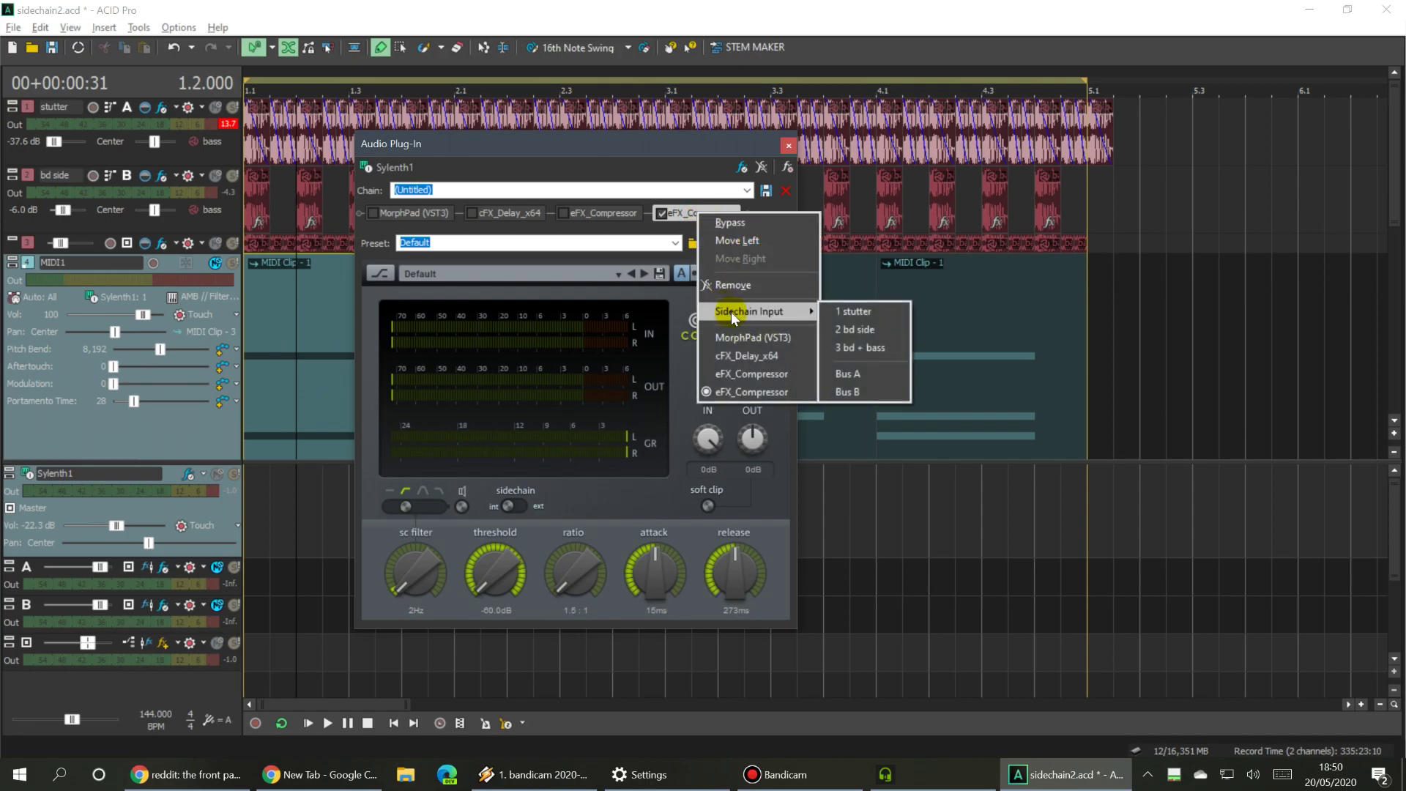
{"action": "left_click", "coordinate": [868, 329]}
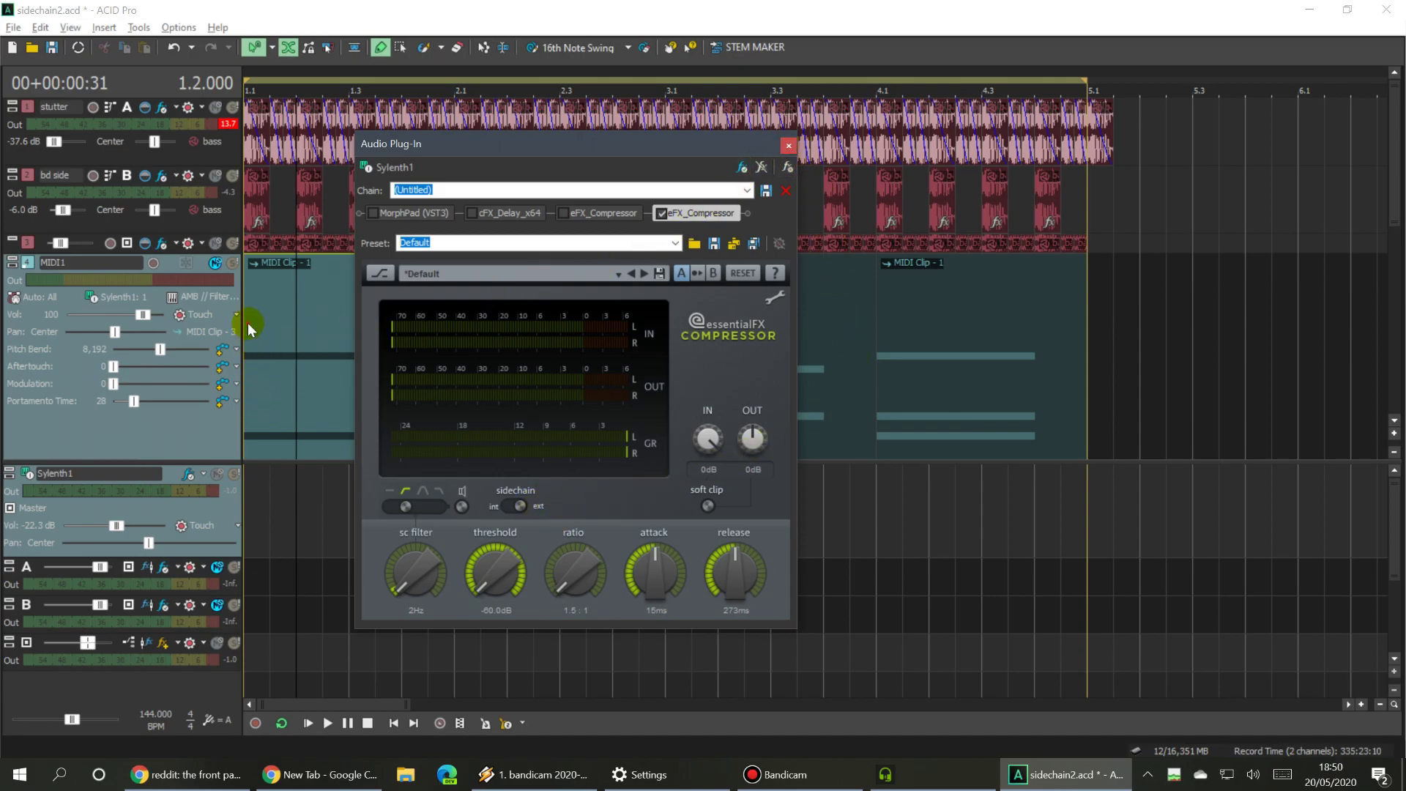
{"action": "left_click", "coordinate": [274, 327]}
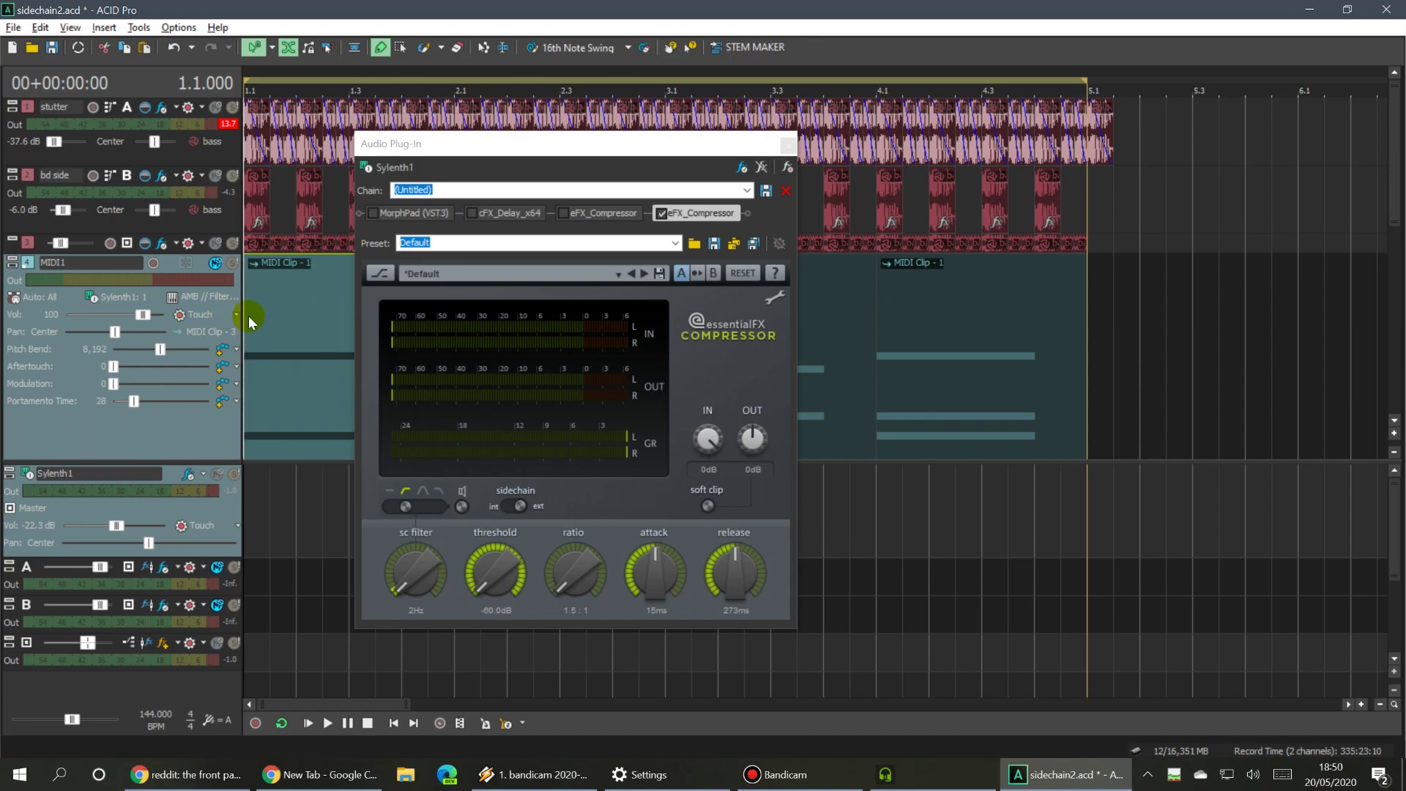
Play the MIDI1 clips and compare the new compressor bypassed versus enabled.
{"action": "left_click", "coordinate": [217, 244]}
{"action": "left_click", "coordinate": [265, 298]}
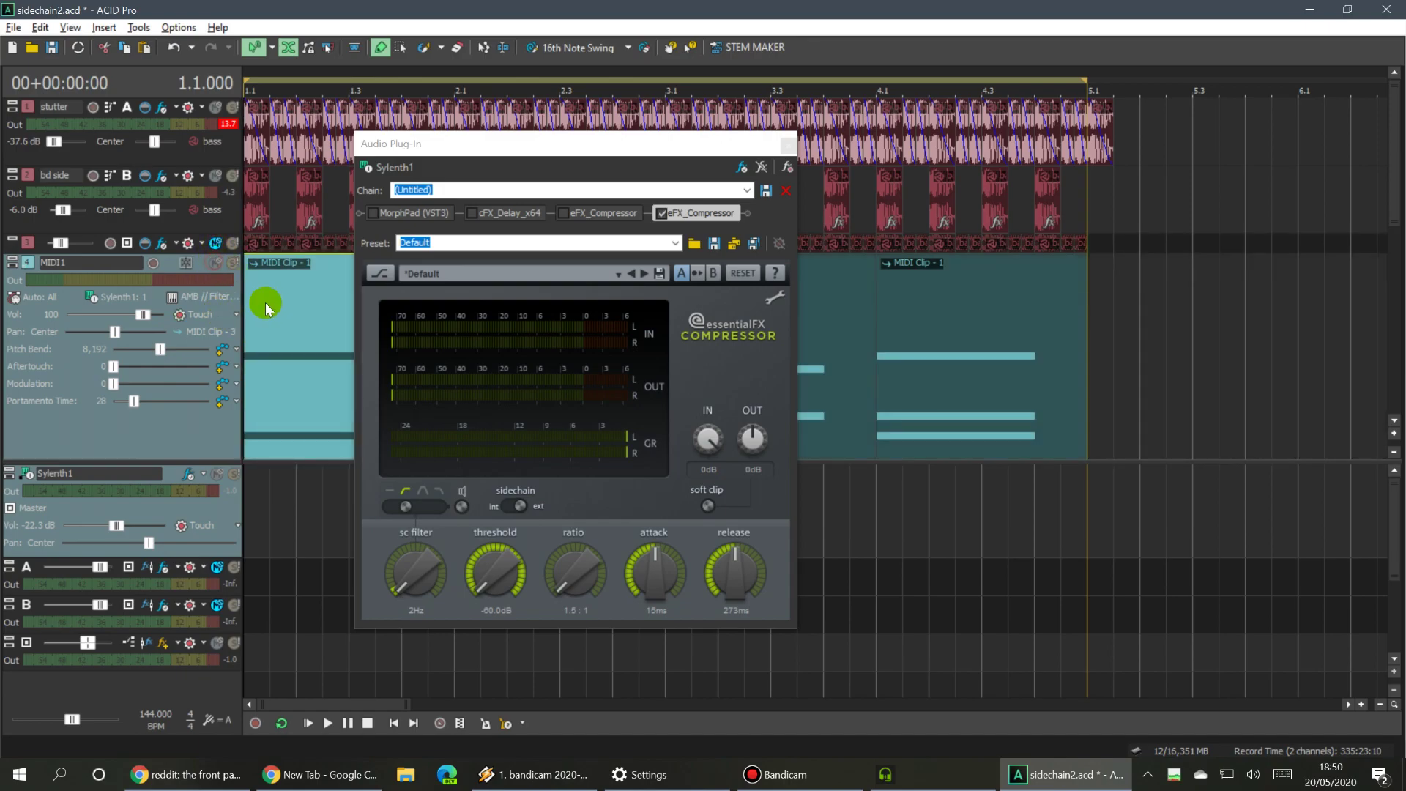
{"action": "key", "text": "space"}
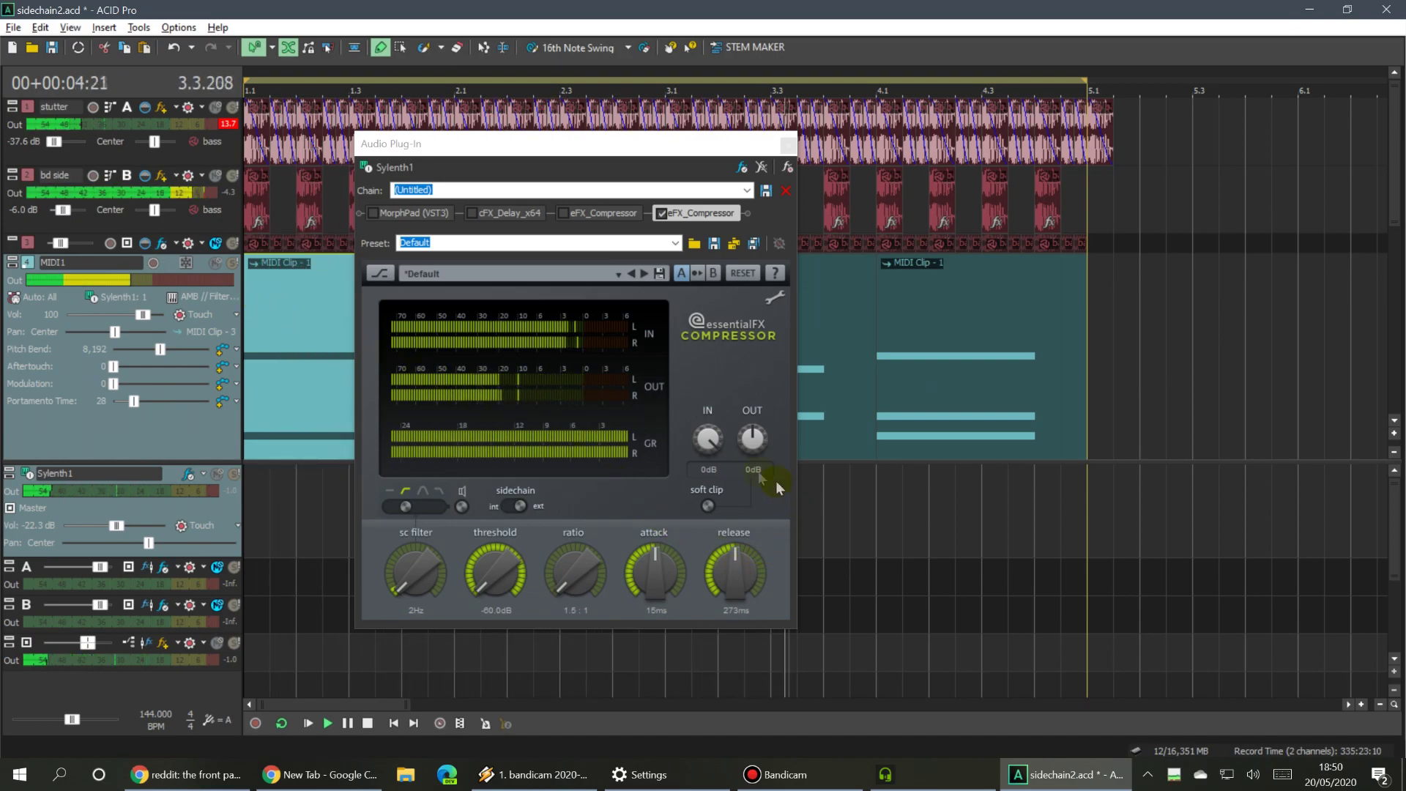
{"action": "left_click", "coordinate": [662, 214]}
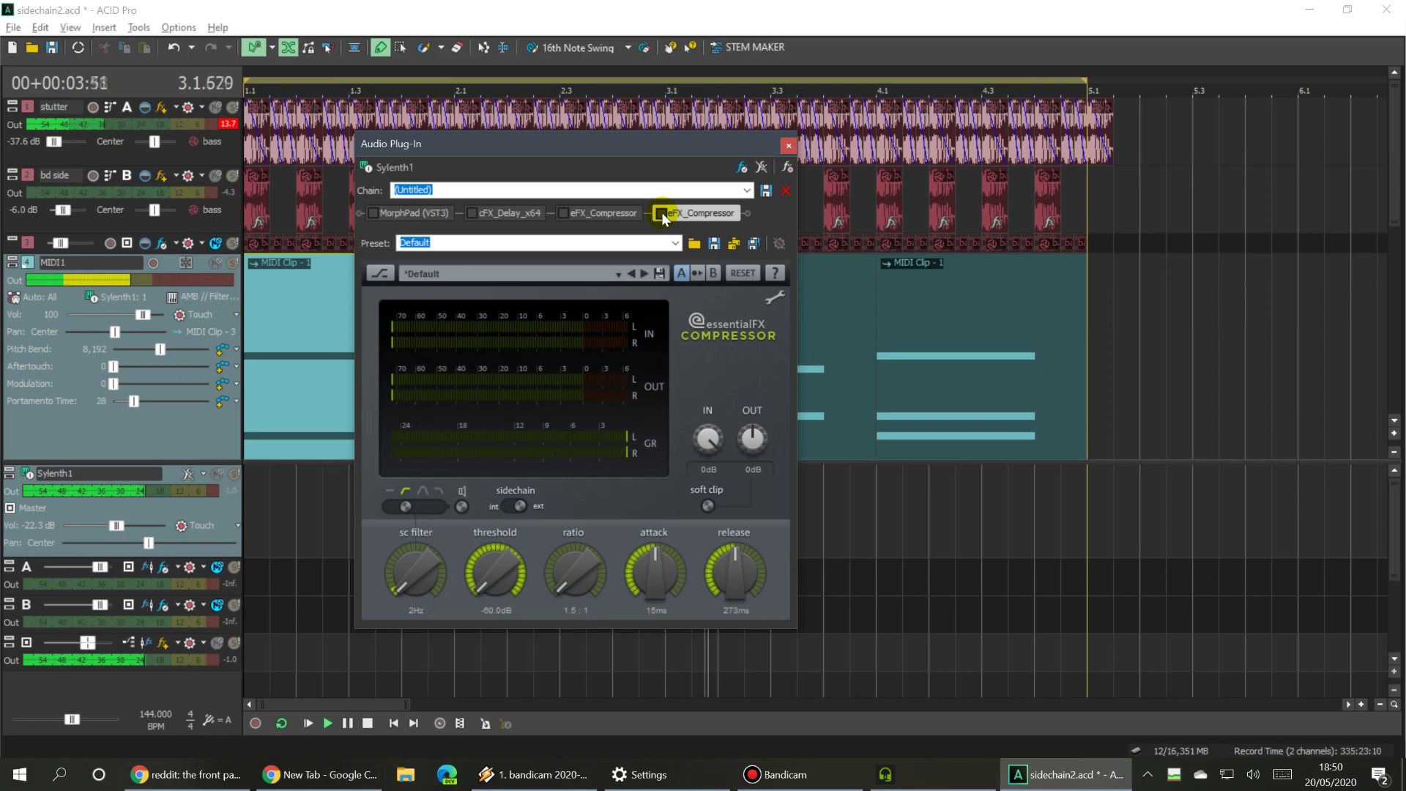
{"action": "left_click", "coordinate": [661, 213]}
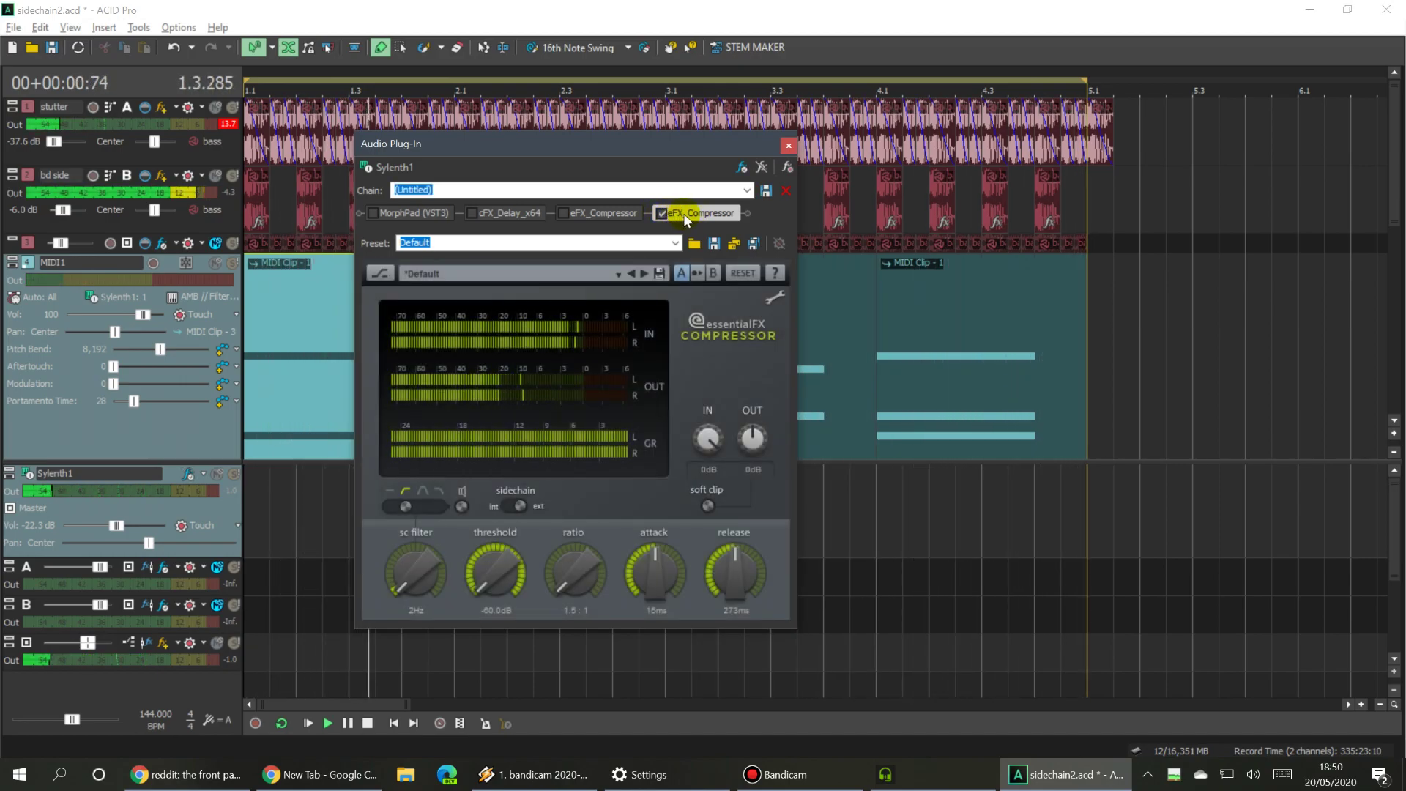
{"action": "left_click", "coordinate": [271, 300]}
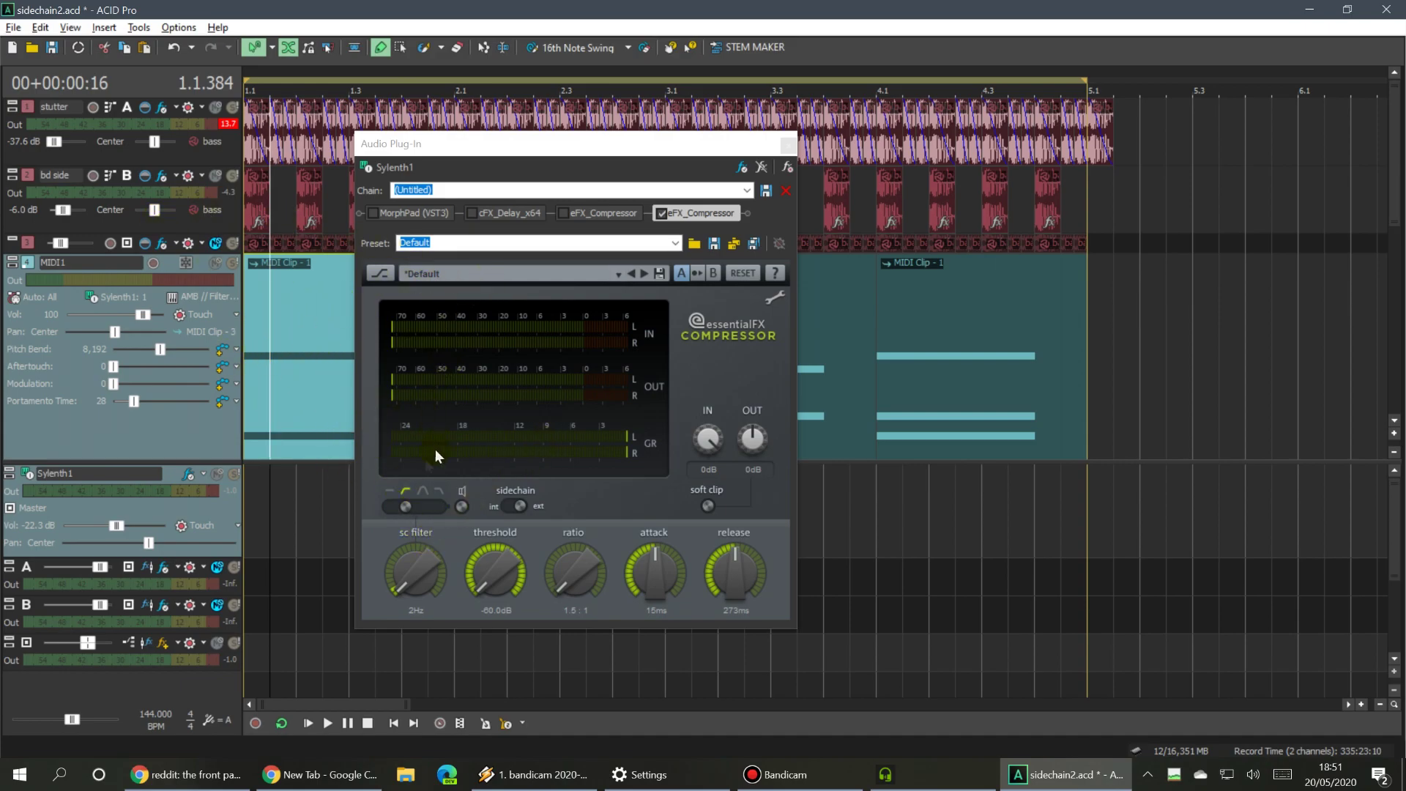
Replay from the MIDI clip to audition the pumping gain reduction on Sylenth1.
{"action": "left_click", "coordinate": [326, 306]}
{"action": "left_click", "coordinate": [475, 505]}
{"action": "left_click", "coordinate": [257, 301]}
{"action": "key", "text": "space"}
{"action": "left_click", "coordinate": [360, 351]}
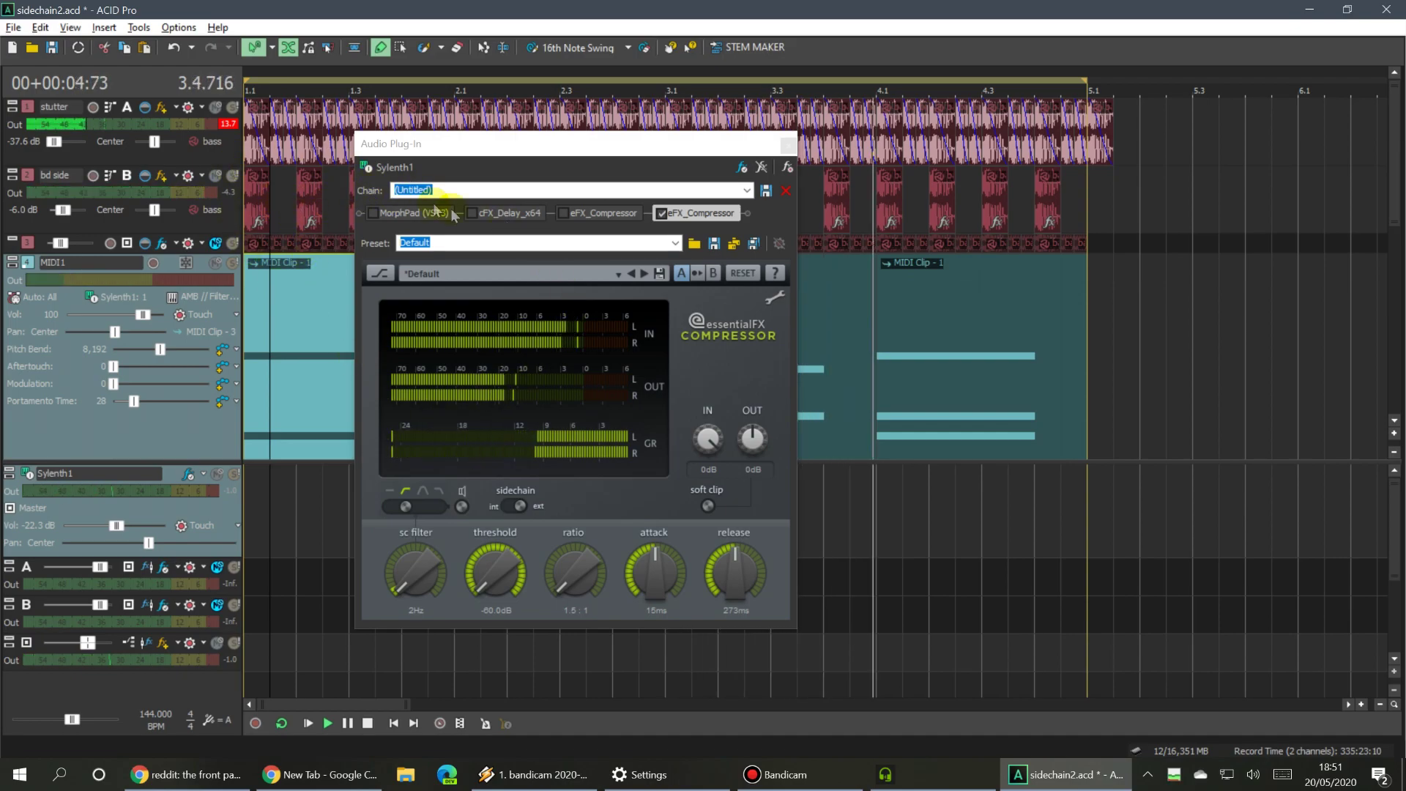
{"action": "left_click", "coordinate": [462, 507]}
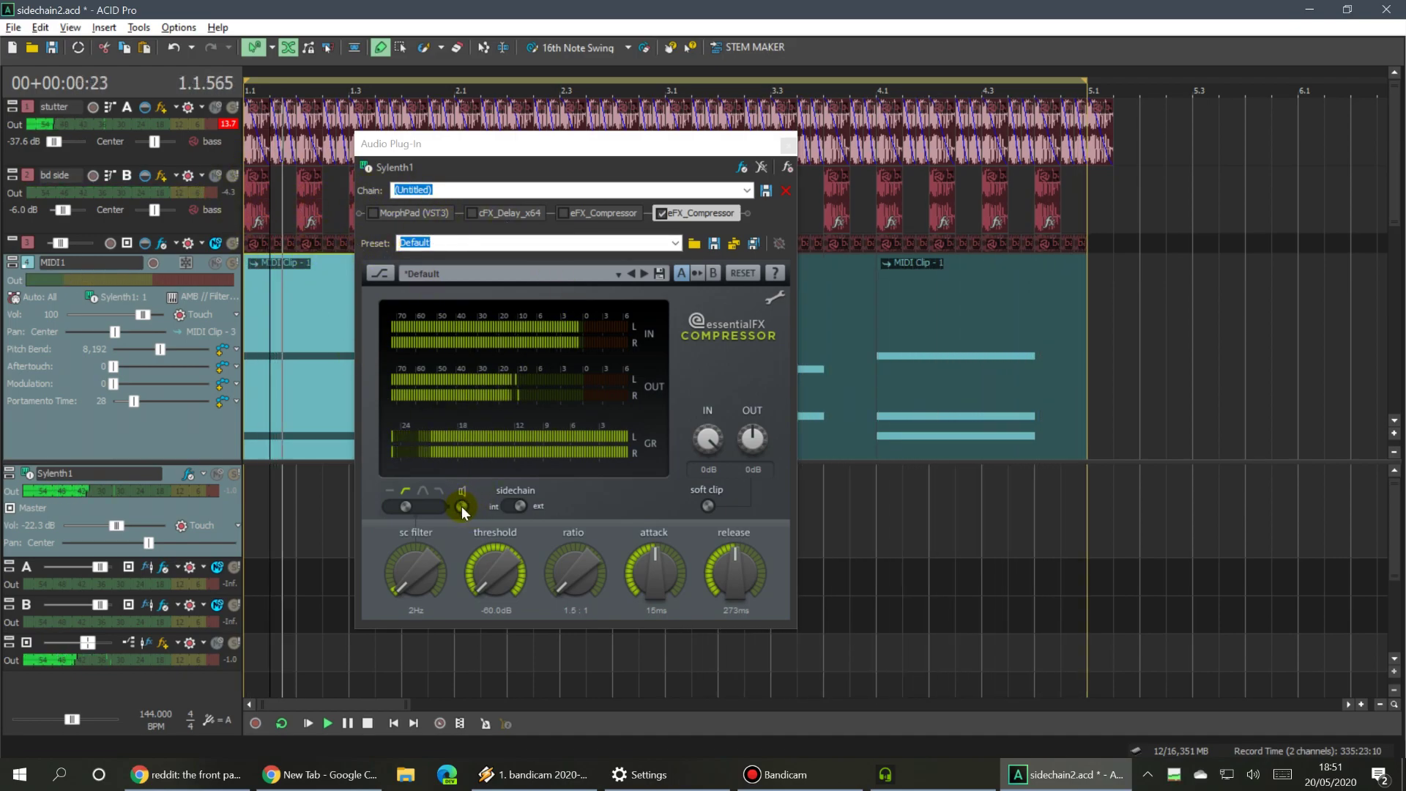
Using sidechain listen, set the second compressor's sc filter to 45Hz, then stop playback.
{"action": "left_click", "coordinate": [462, 507]}
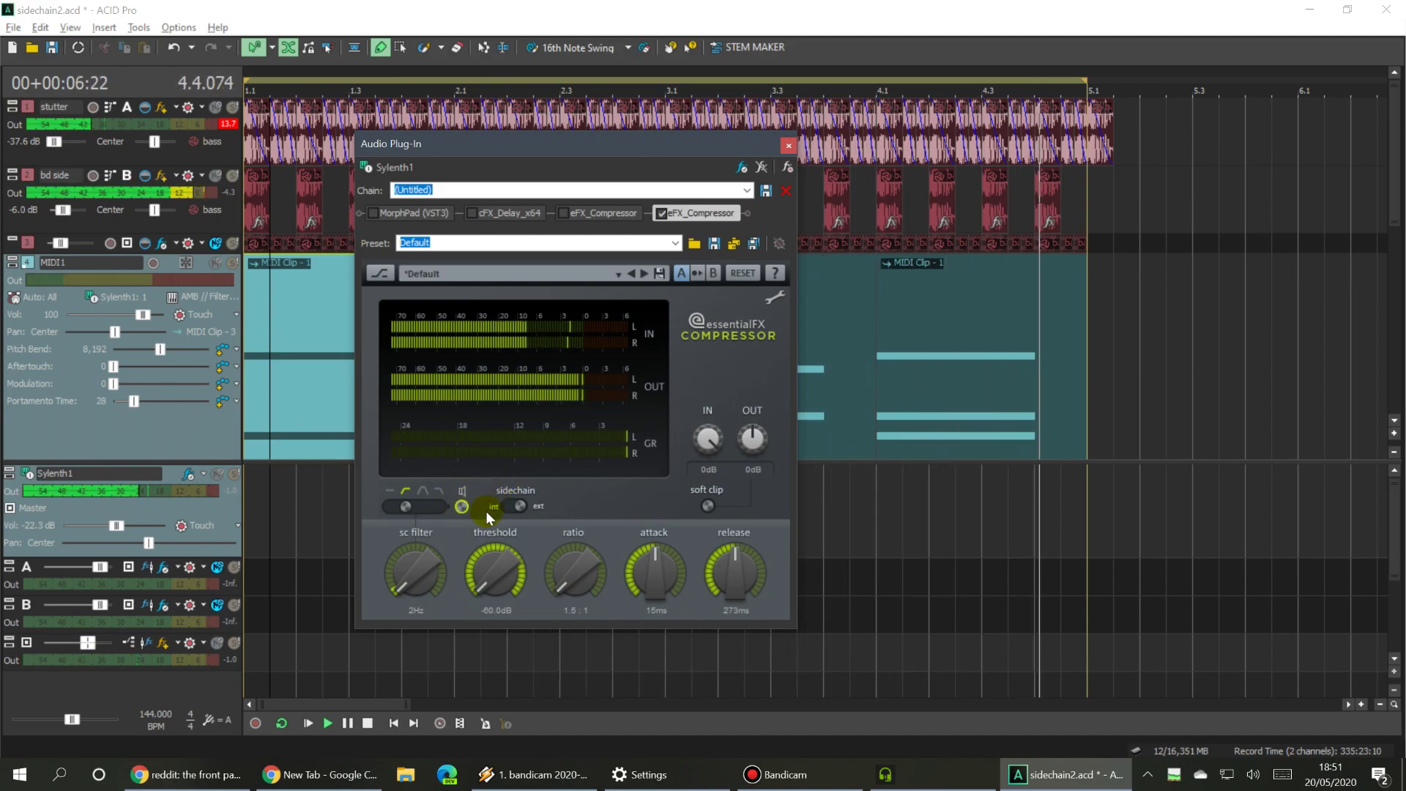
{"action": "mouse_move", "coordinate": [414, 513]}
{"action": "left_mouse_down"}
{"action": "mouse_move", "coordinate": [440, 504]}
{"action": "mouse_move", "coordinate": [402, 505]}
{"action": "left_mouse_up"}
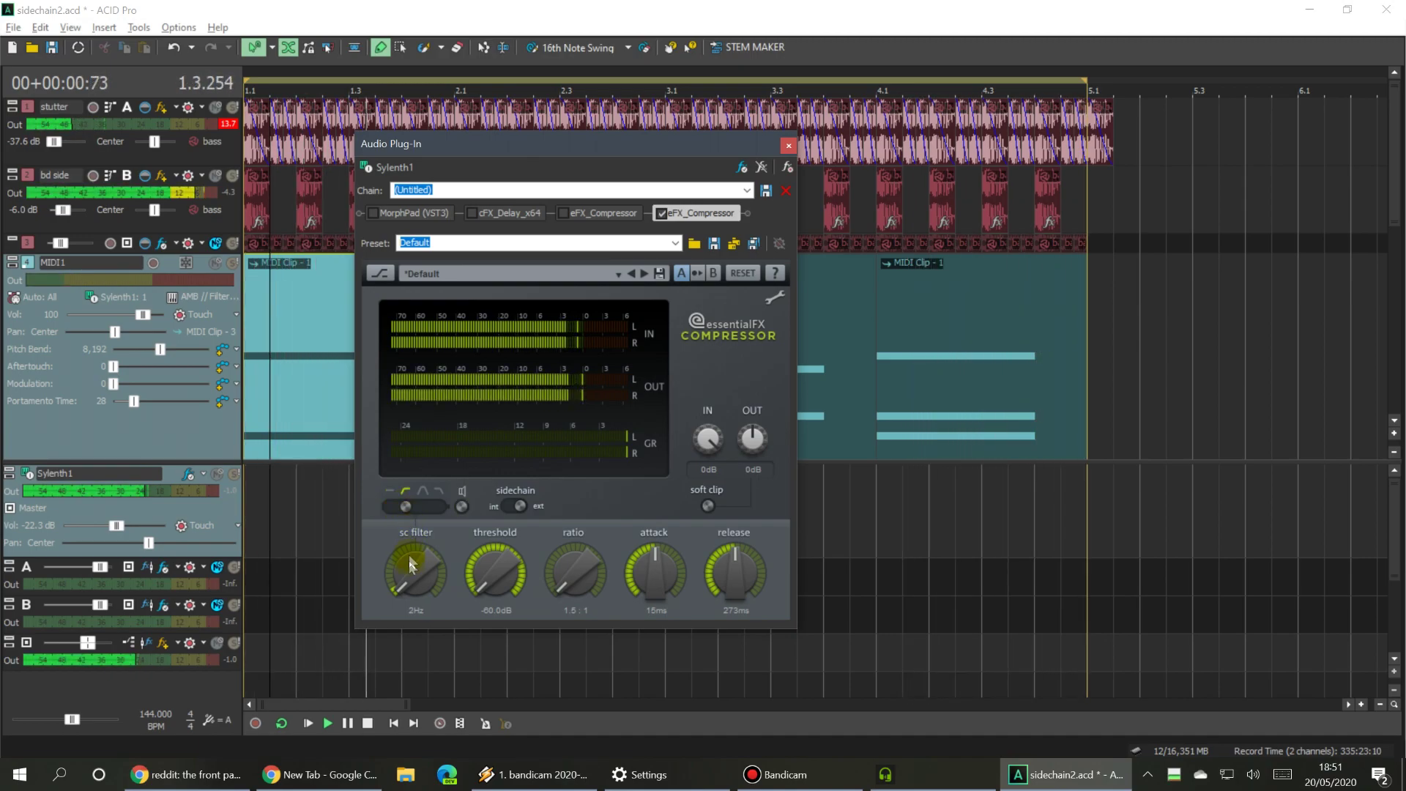
{"action": "left_click_drag", "start_coordinate": [409, 561], "coordinate": [437, 565]}
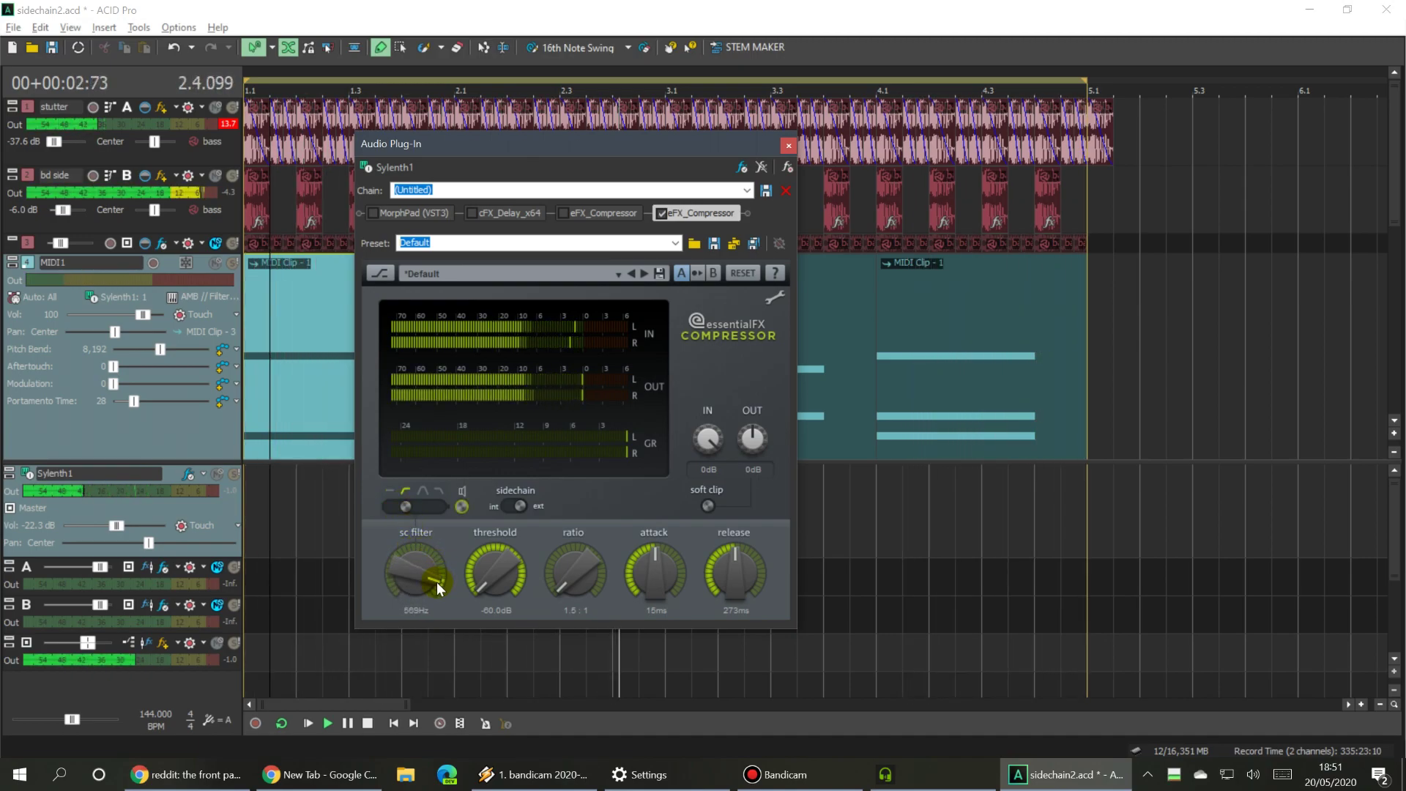
{"action": "left_click_drag", "start_coordinate": [436, 581], "coordinate": [635, 498]}
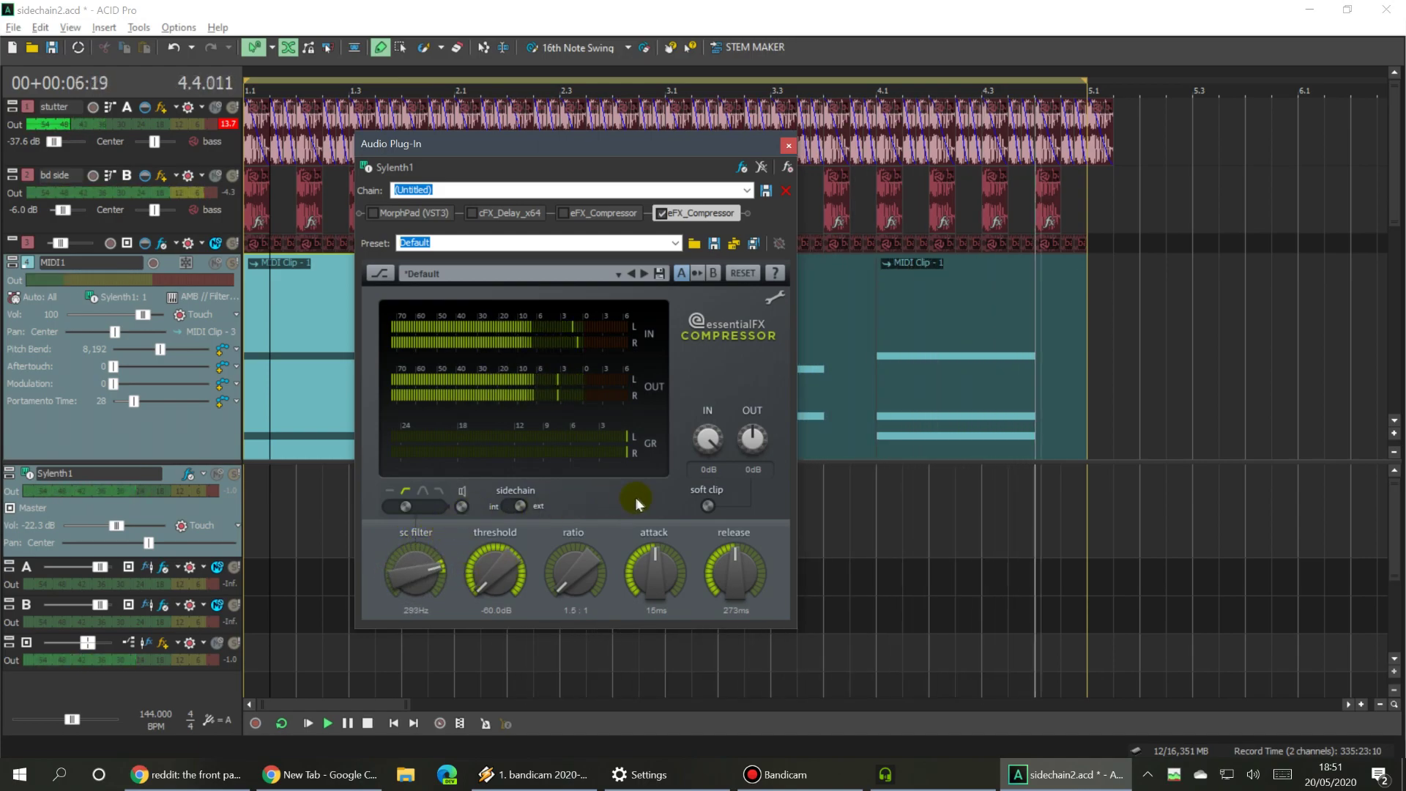
{"action": "left_click_drag", "start_coordinate": [408, 553], "coordinate": [455, 545]}
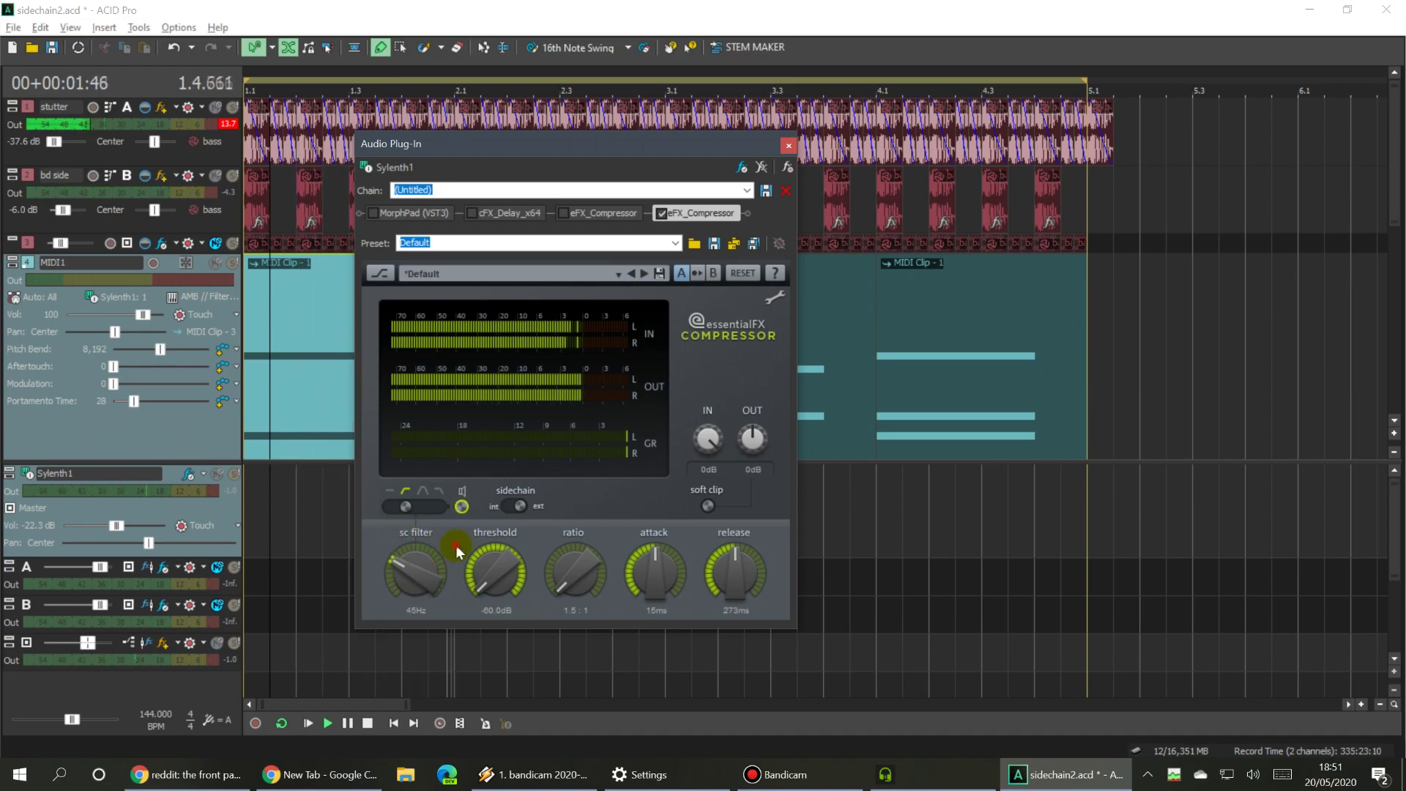
{"action": "left_click", "coordinate": [462, 505]}
{"action": "left_click", "coordinate": [666, 214]}
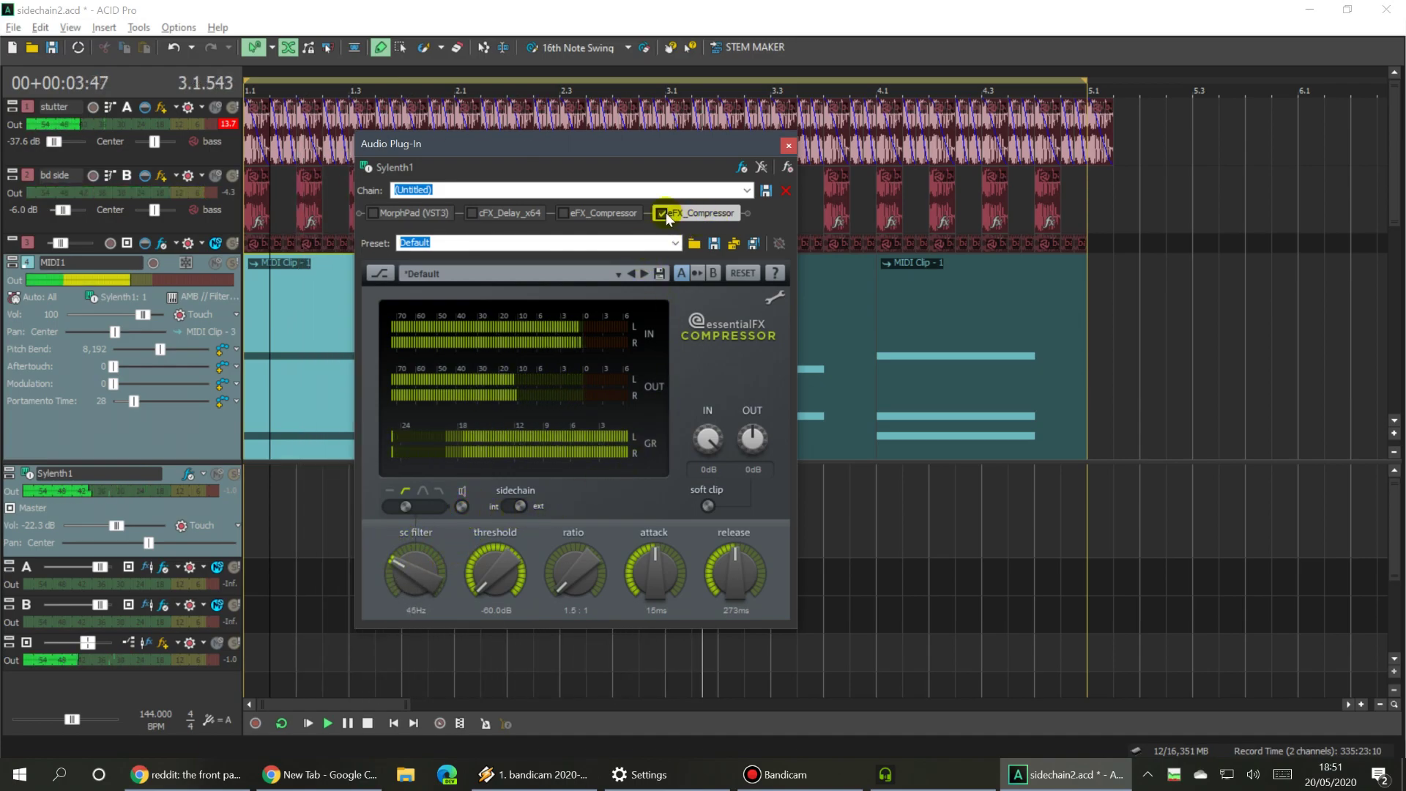
{"action": "key", "text": "space"}
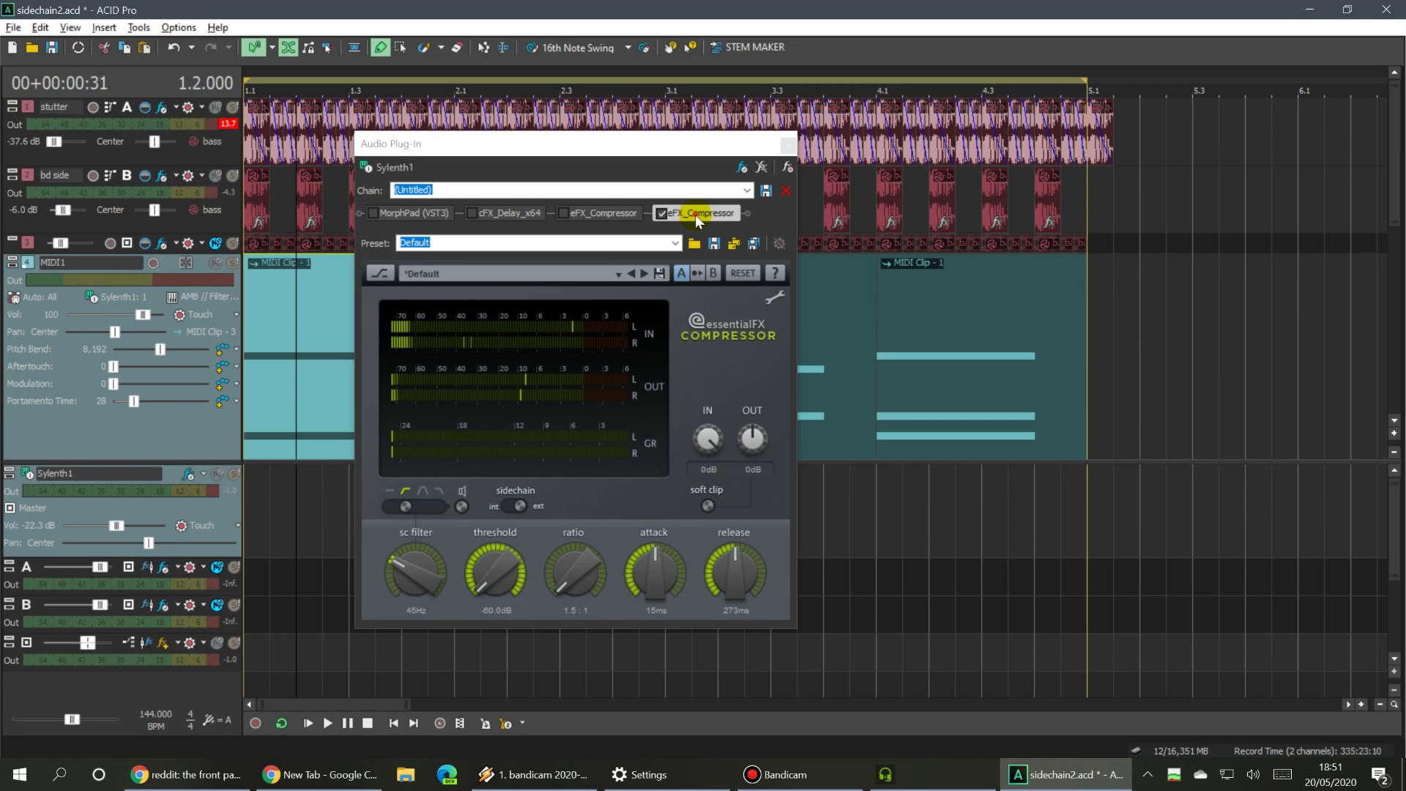
{"action": "left_click", "coordinate": [697, 216]}
Enable the first eFX_Compressor, play from the start, and check its sidechain source options.
{"action": "left_click", "coordinate": [570, 214]}
{"action": "left_click", "coordinate": [565, 214]}
{"action": "left_click", "coordinate": [267, 336]}
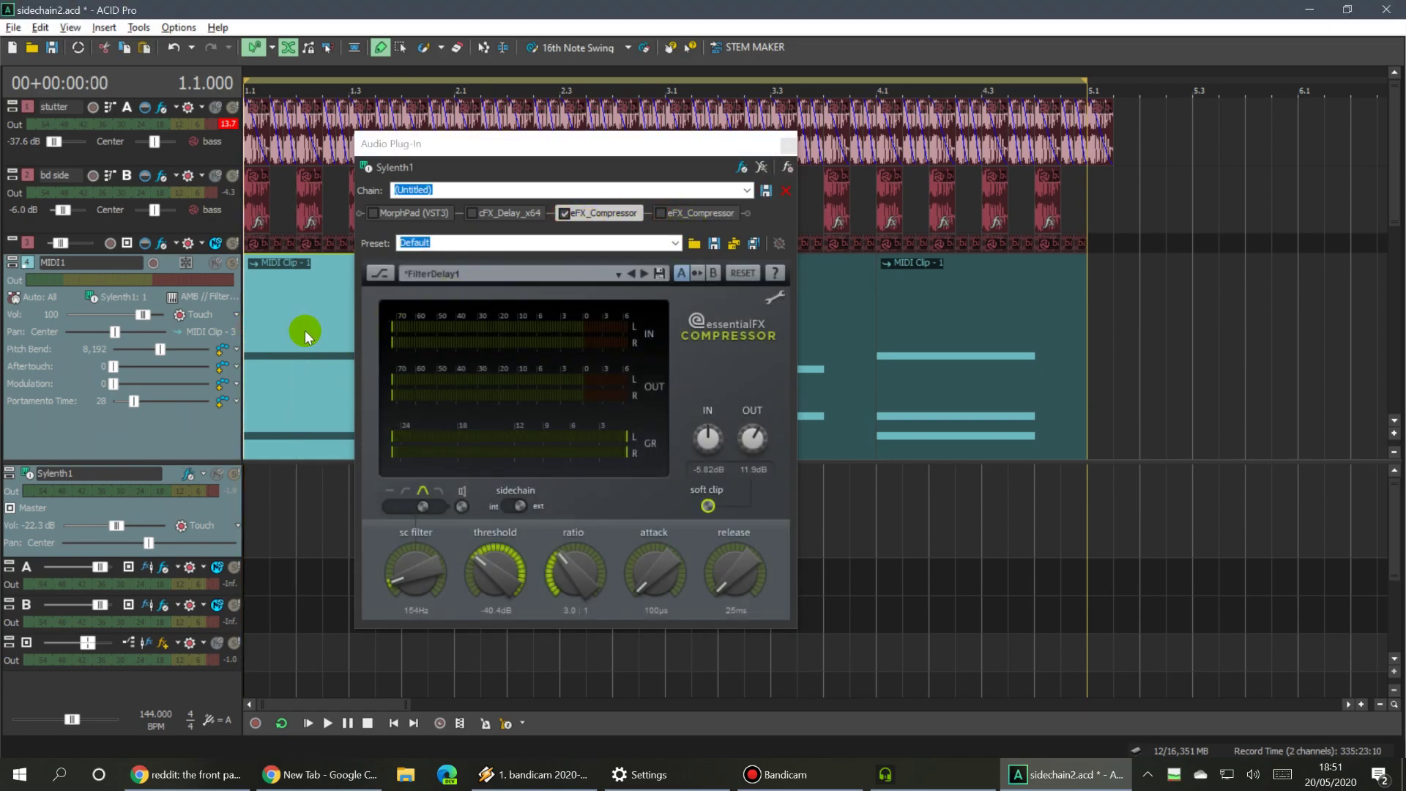
{"action": "key", "text": "space"}
{"action": "key", "text": "space"}
{"action": "left_click", "coordinate": [547, 203]}
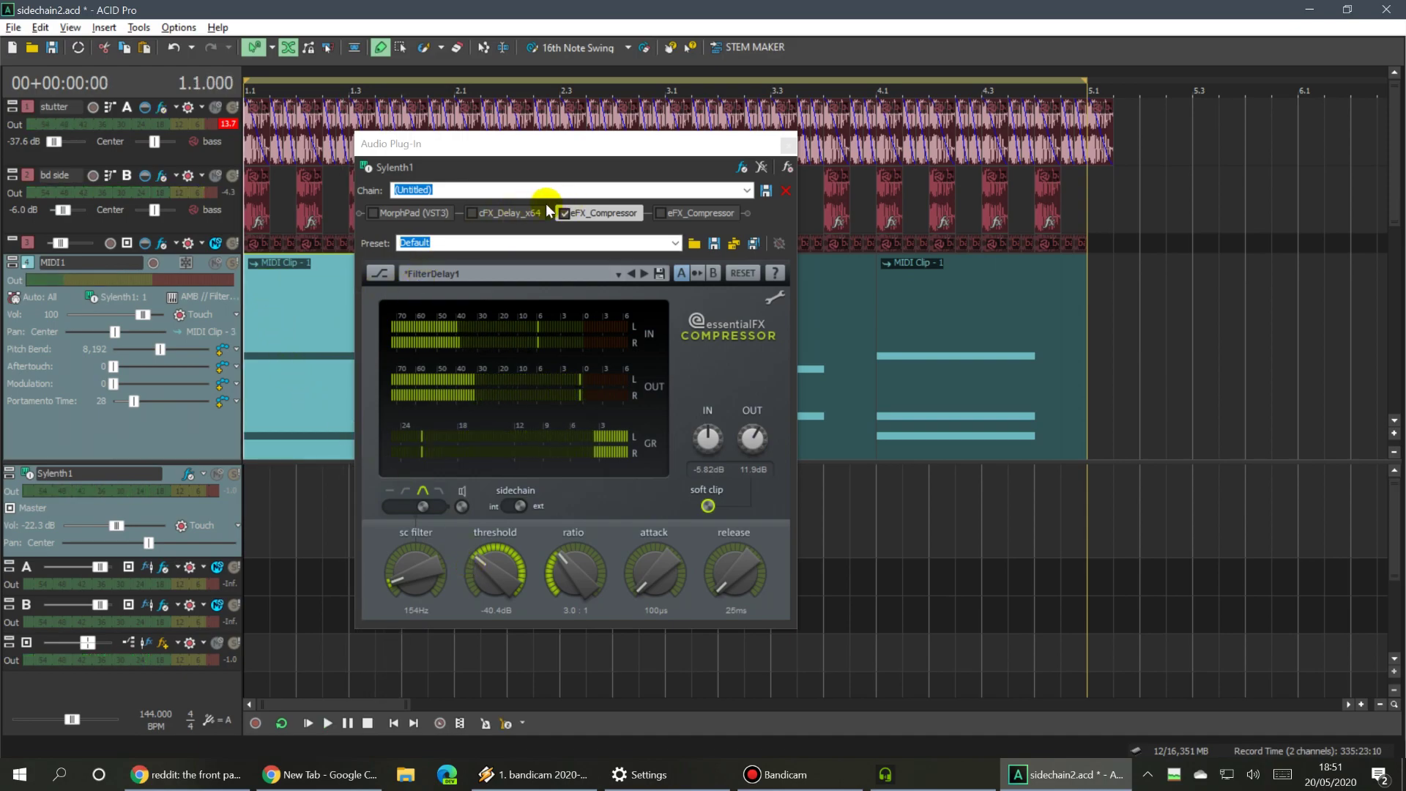
{"action": "right_click", "coordinate": [603, 213]}
{"action": "mouse_move", "coordinate": [680, 317]}
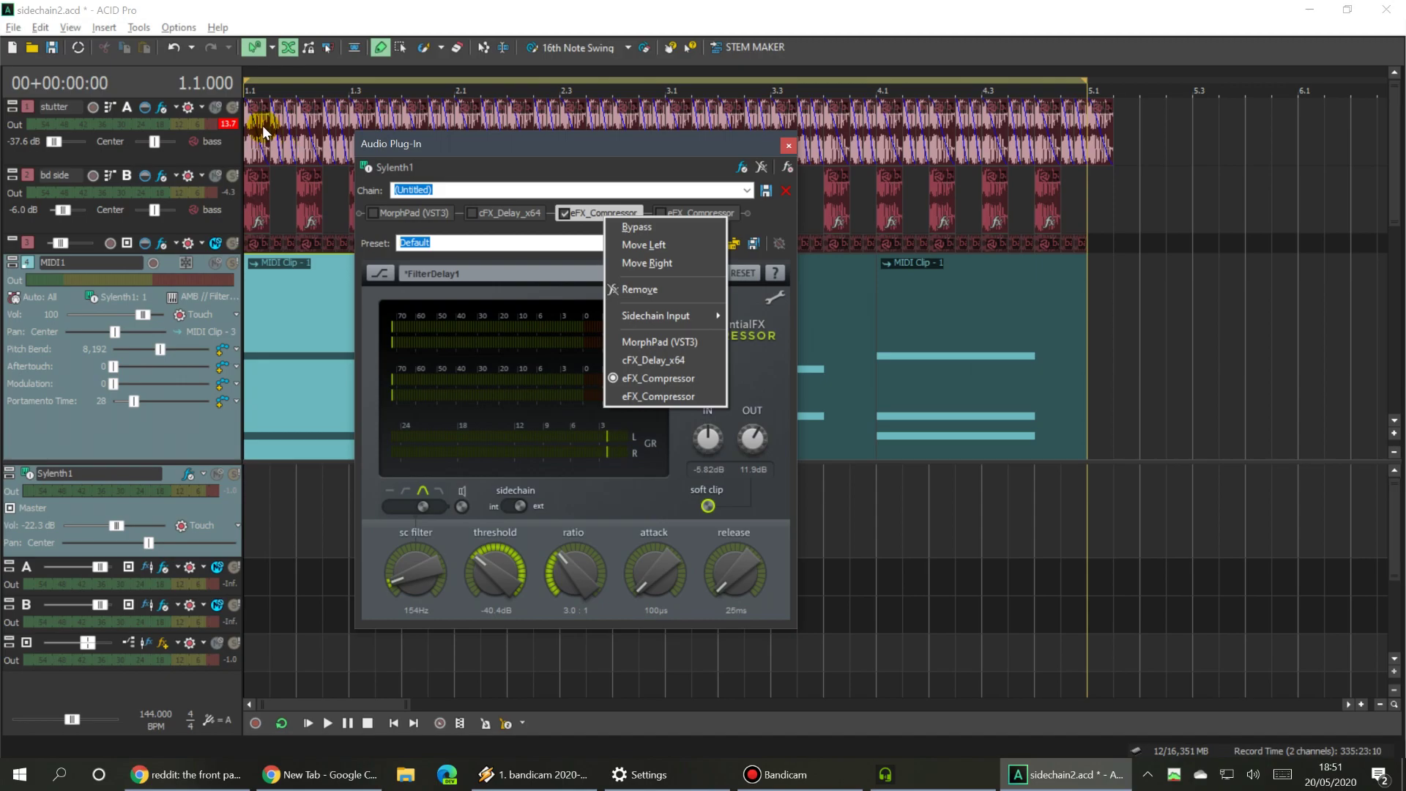
{"action": "left_click", "coordinate": [249, 315]}
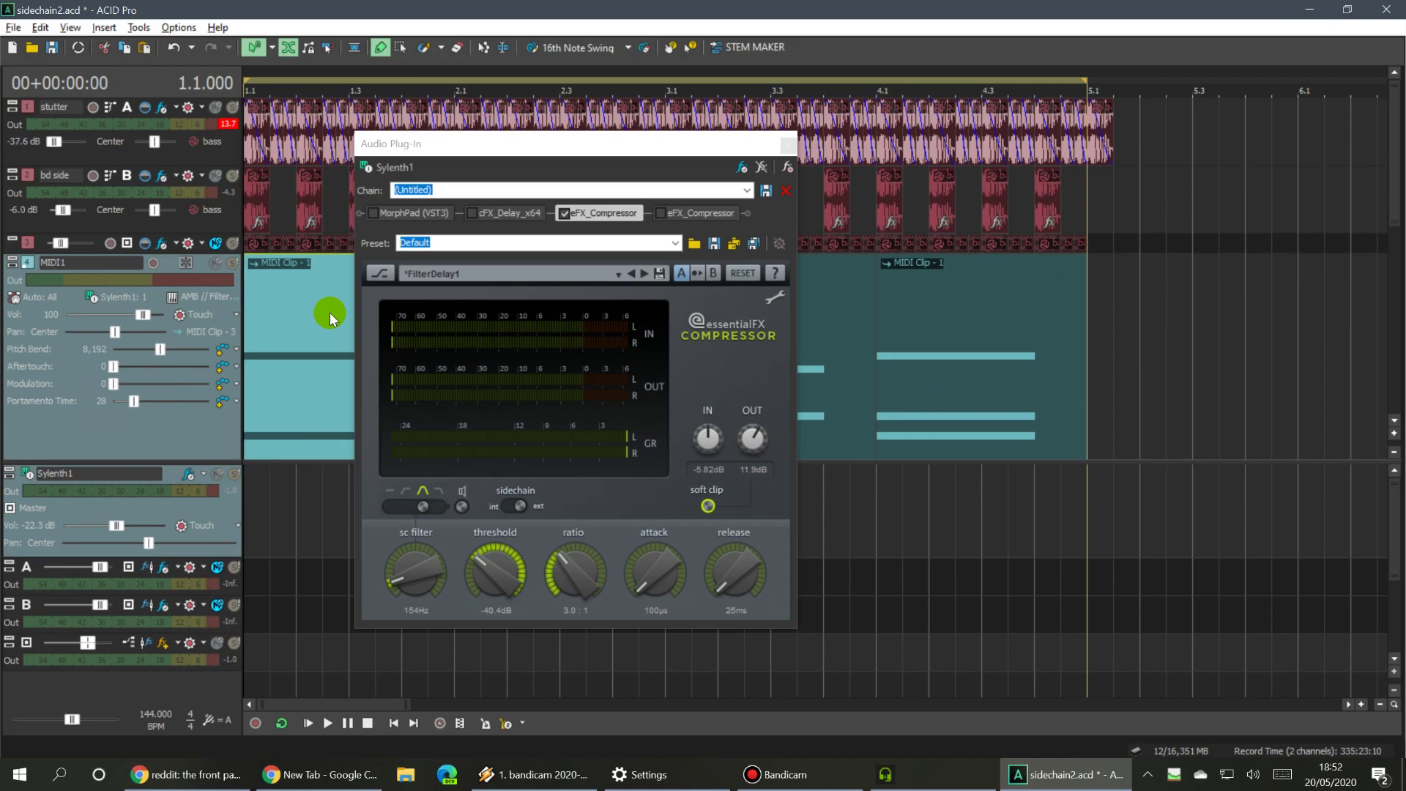
Toggle the external sidechain off and on, raise the sc filter to 698Hz, and compare playback.
{"action": "key", "text": "space"}
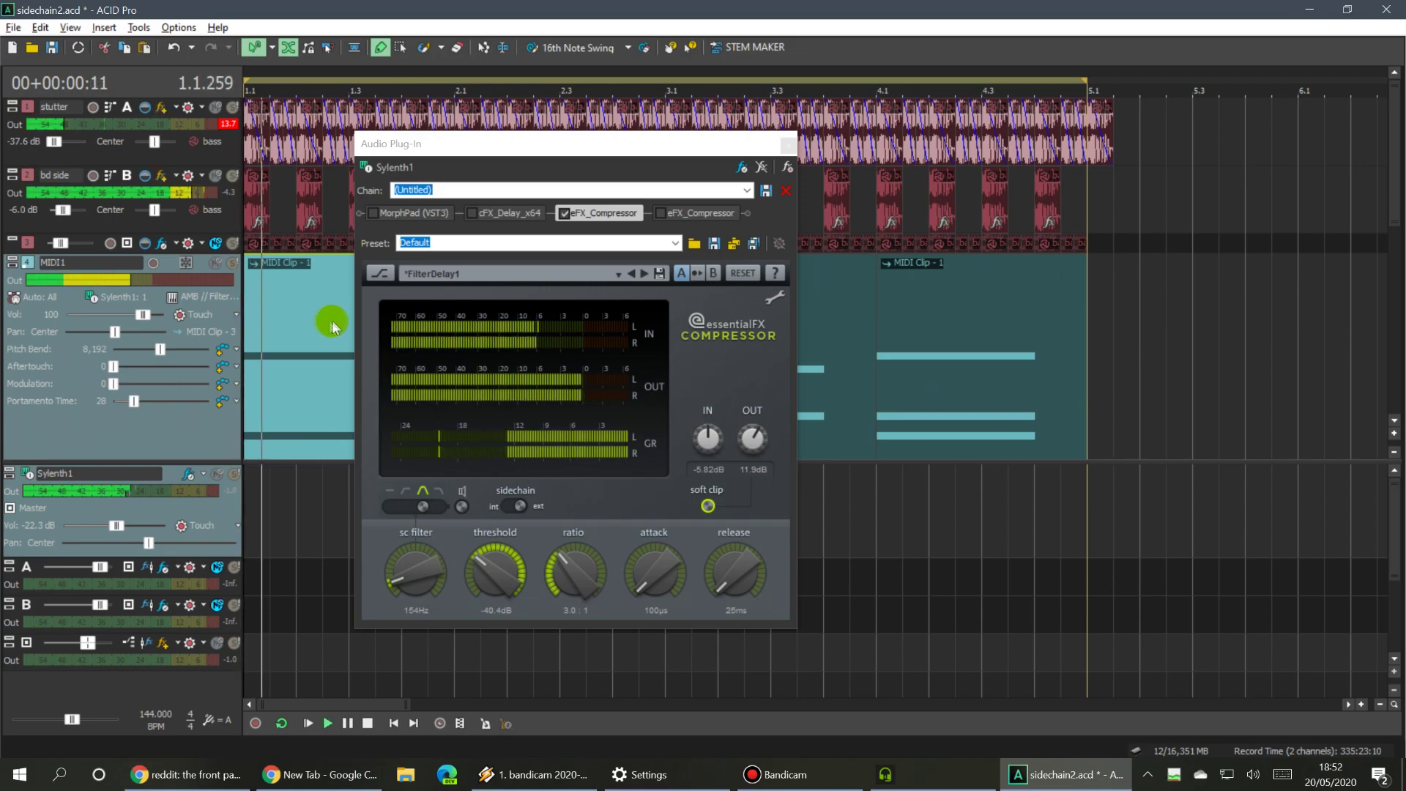
{"action": "left_click", "coordinate": [463, 511]}
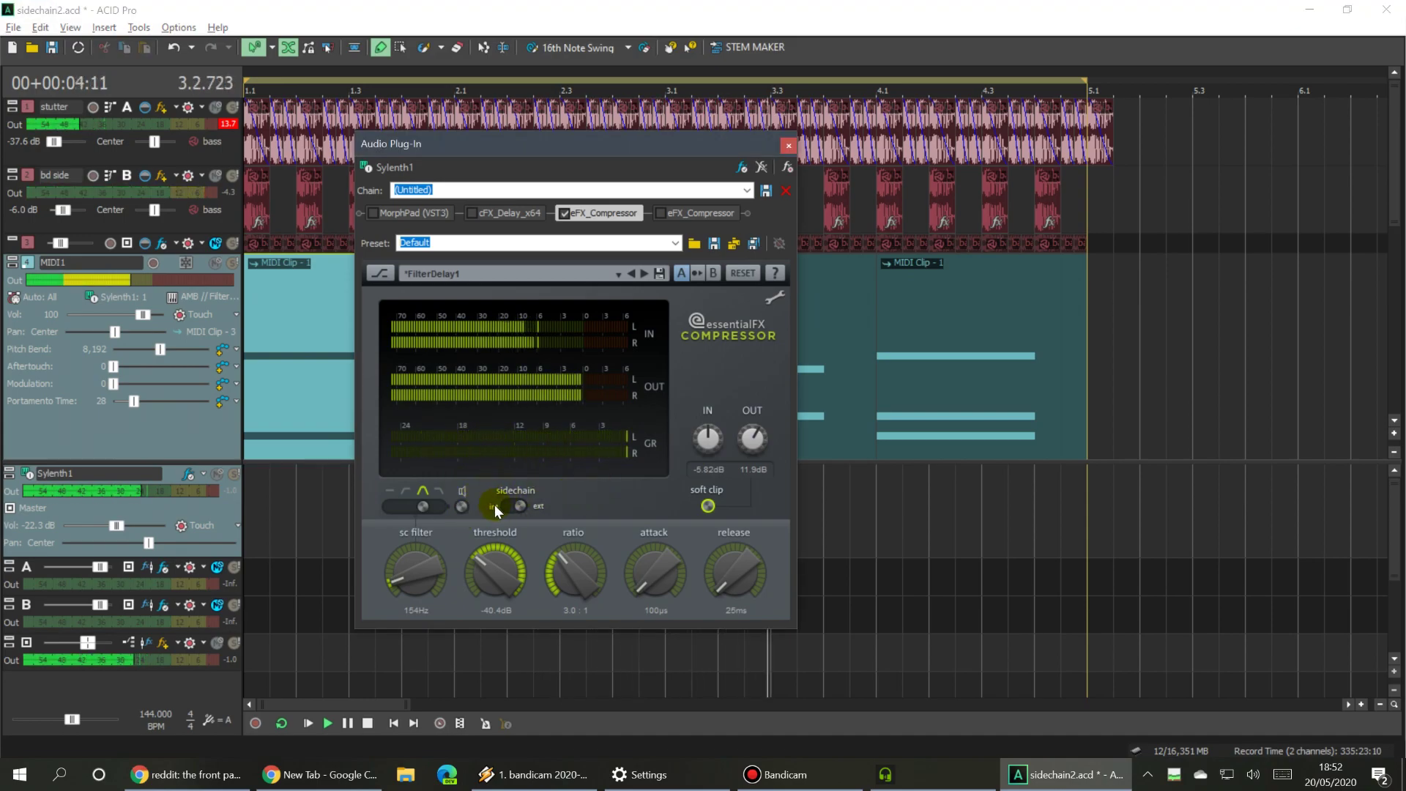
{"action": "left_click_drag", "start_coordinate": [406, 578], "coordinate": [410, 548]}
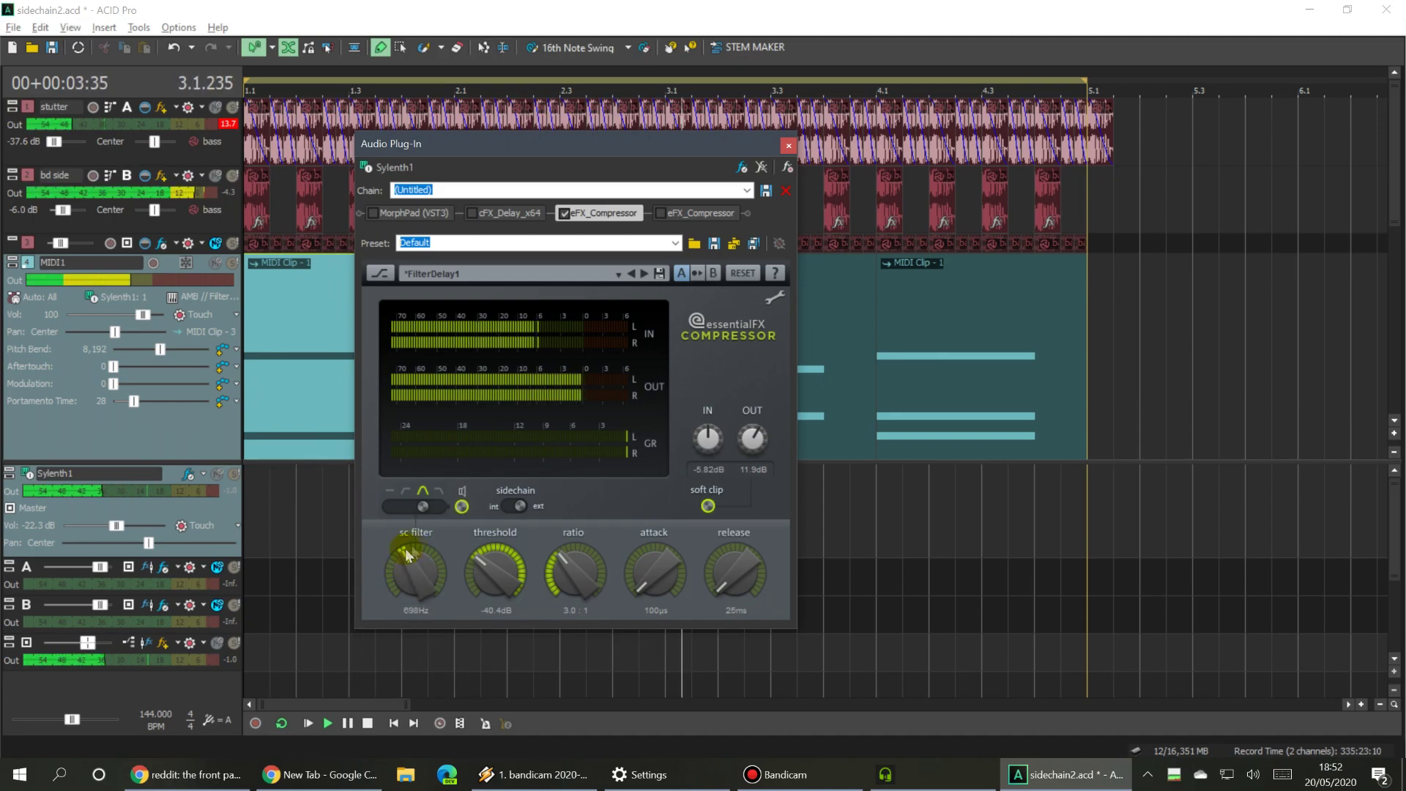
{"action": "left_click", "coordinate": [462, 507]}
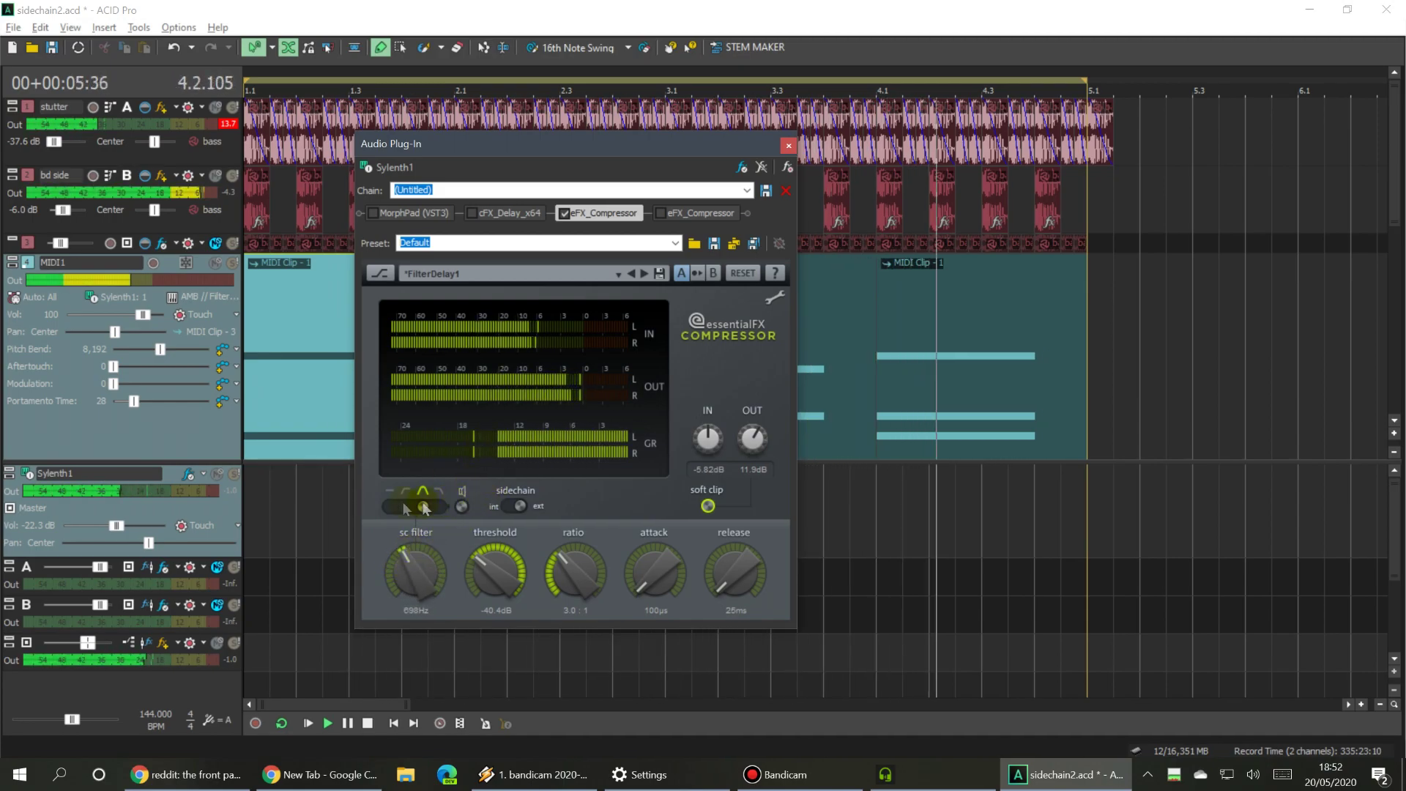
{"action": "left_click", "coordinate": [310, 405]}
{"action": "key", "text": "space"}
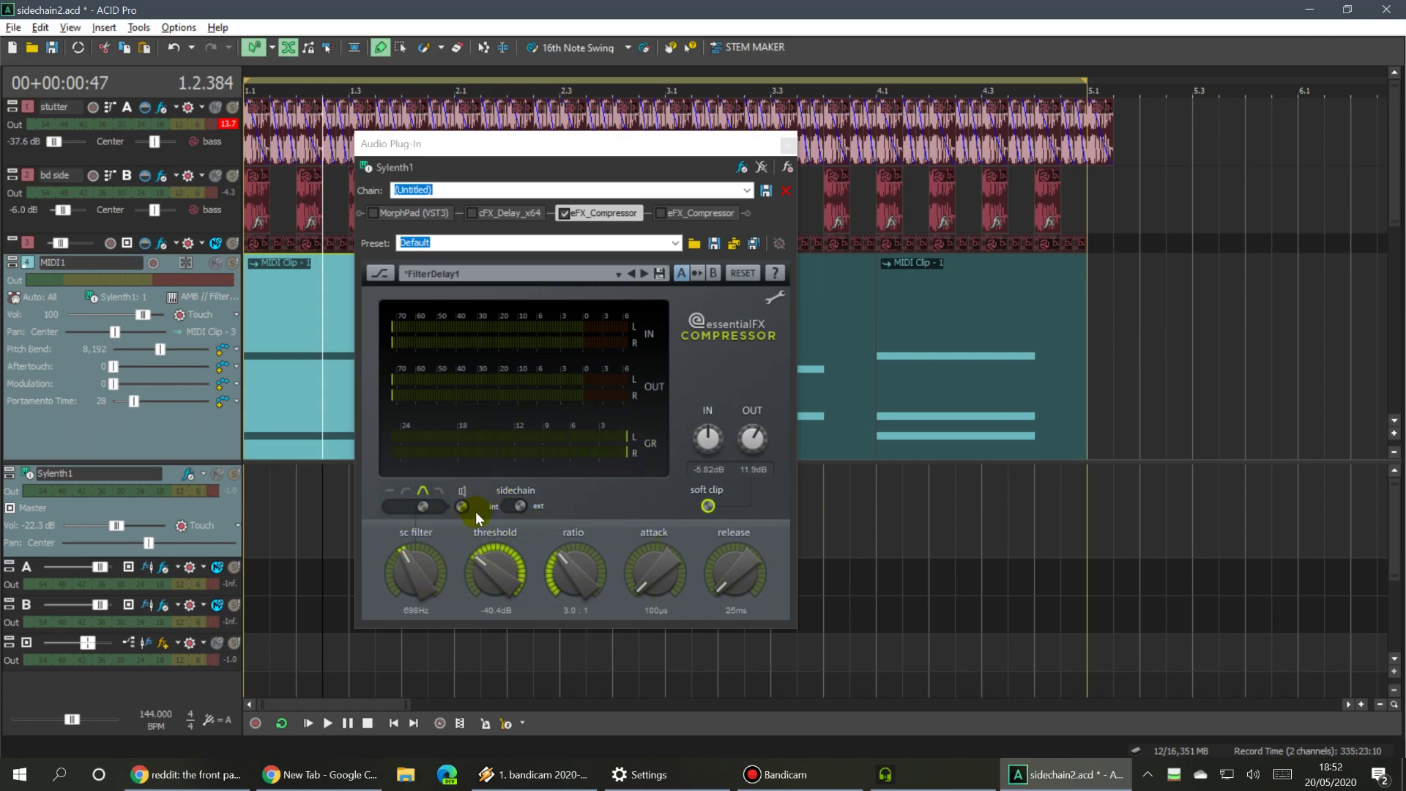
{"action": "key", "text": "space"}
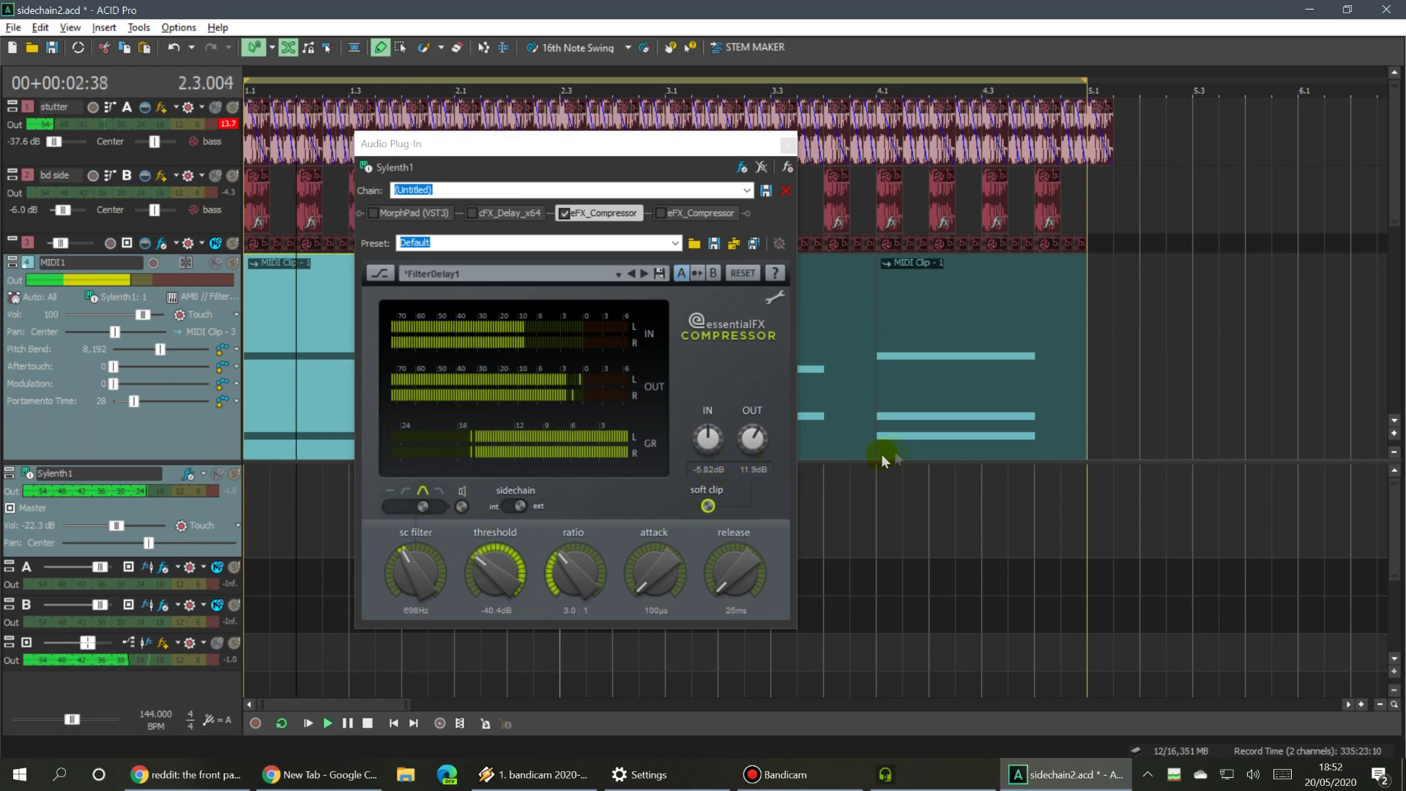
{"action": "key", "text": "space"}
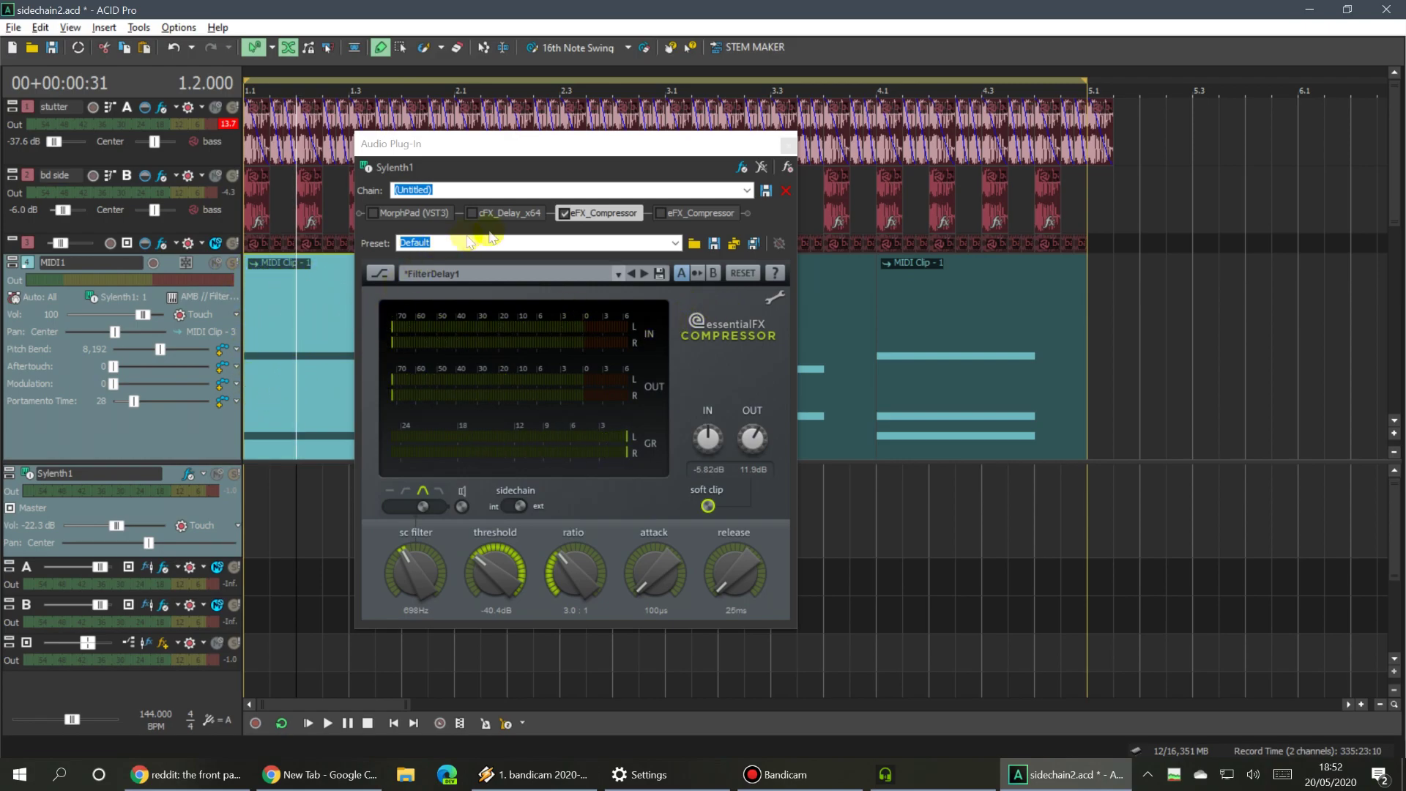
Remove the duplicate second eFX_Compressor from Sylenth1's chain and close the plug-in window.
{"action": "right_click", "coordinate": [608, 213]}
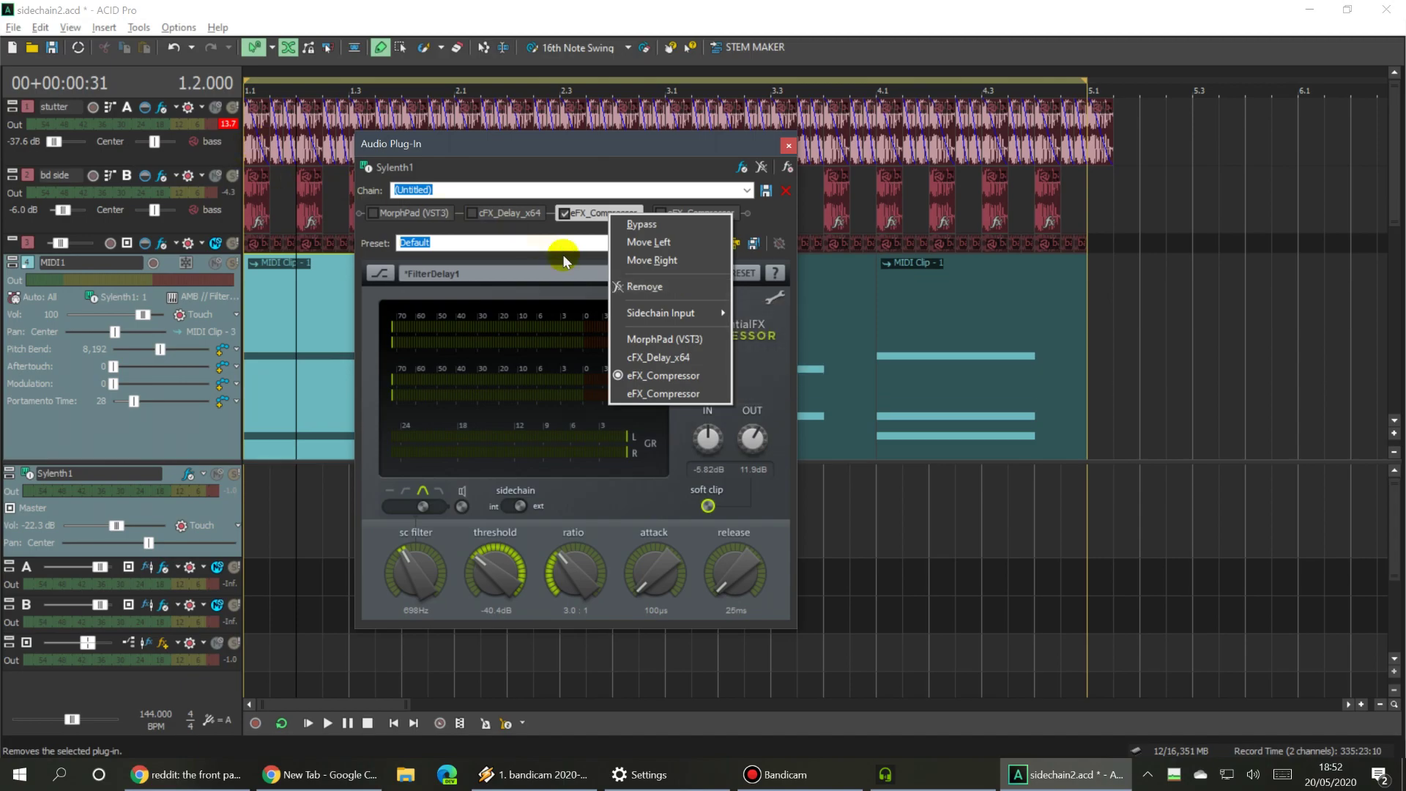
{"action": "left_click", "coordinate": [586, 147]}
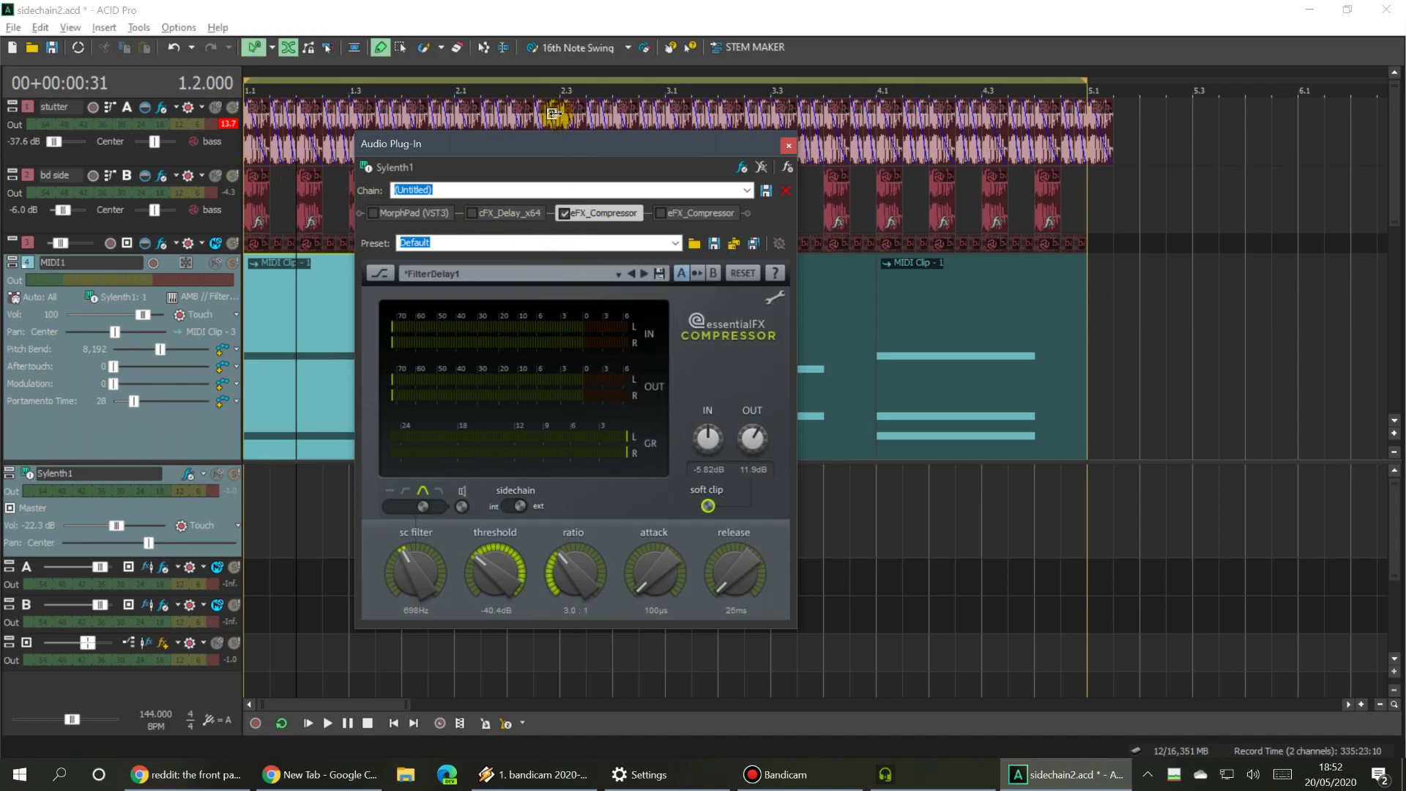
{"action": "left_click", "coordinate": [692, 213]}
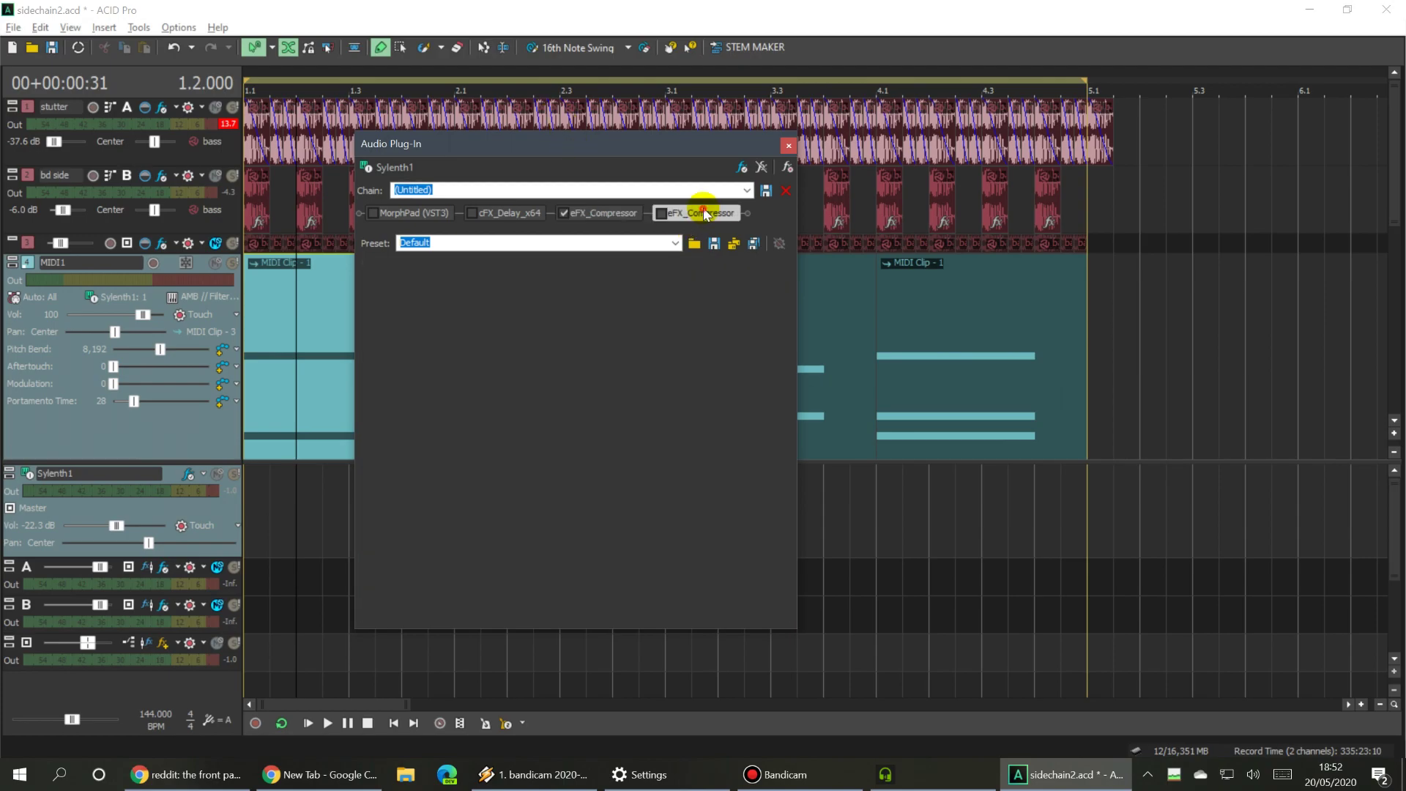
{"action": "left_click", "coordinate": [761, 166]}
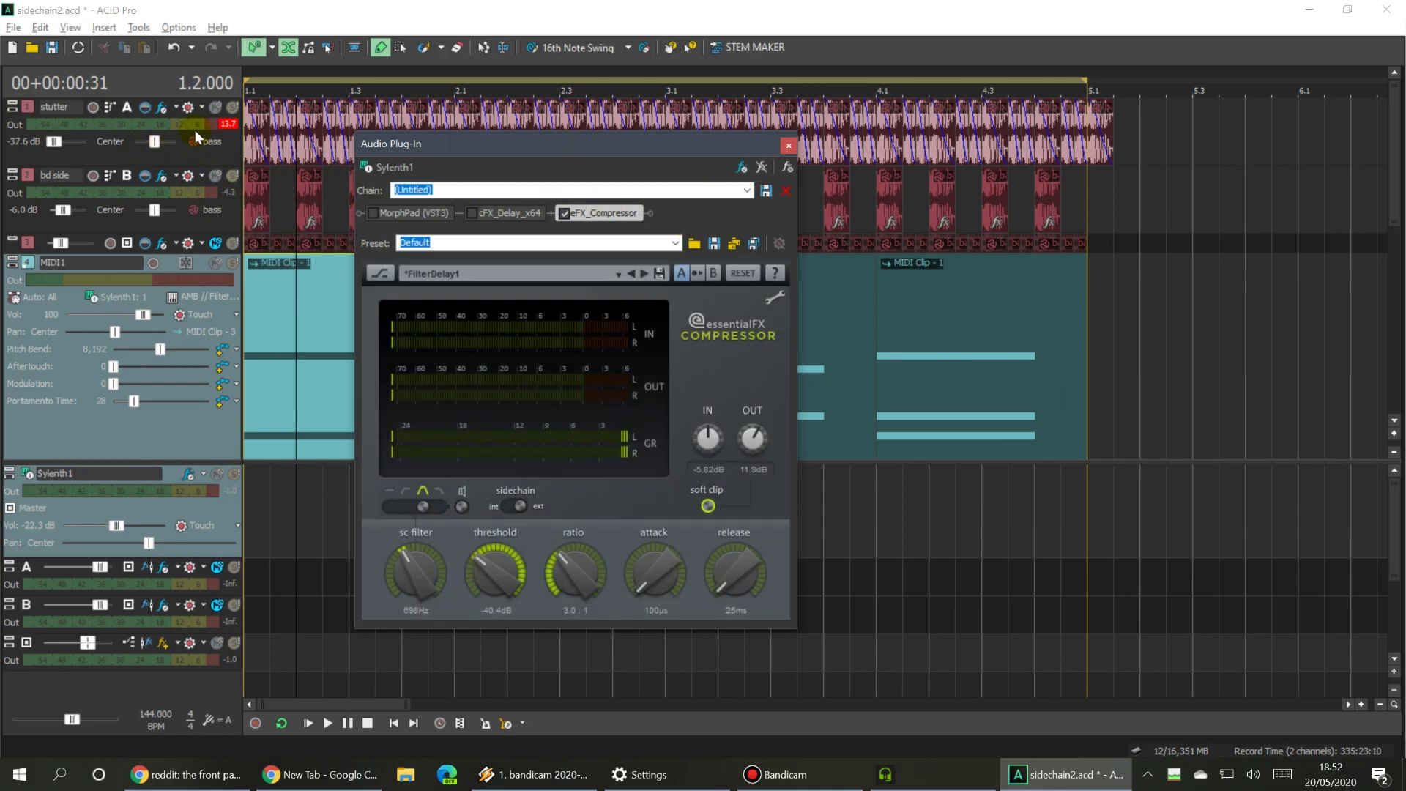
{"action": "left_click", "coordinate": [790, 146]}
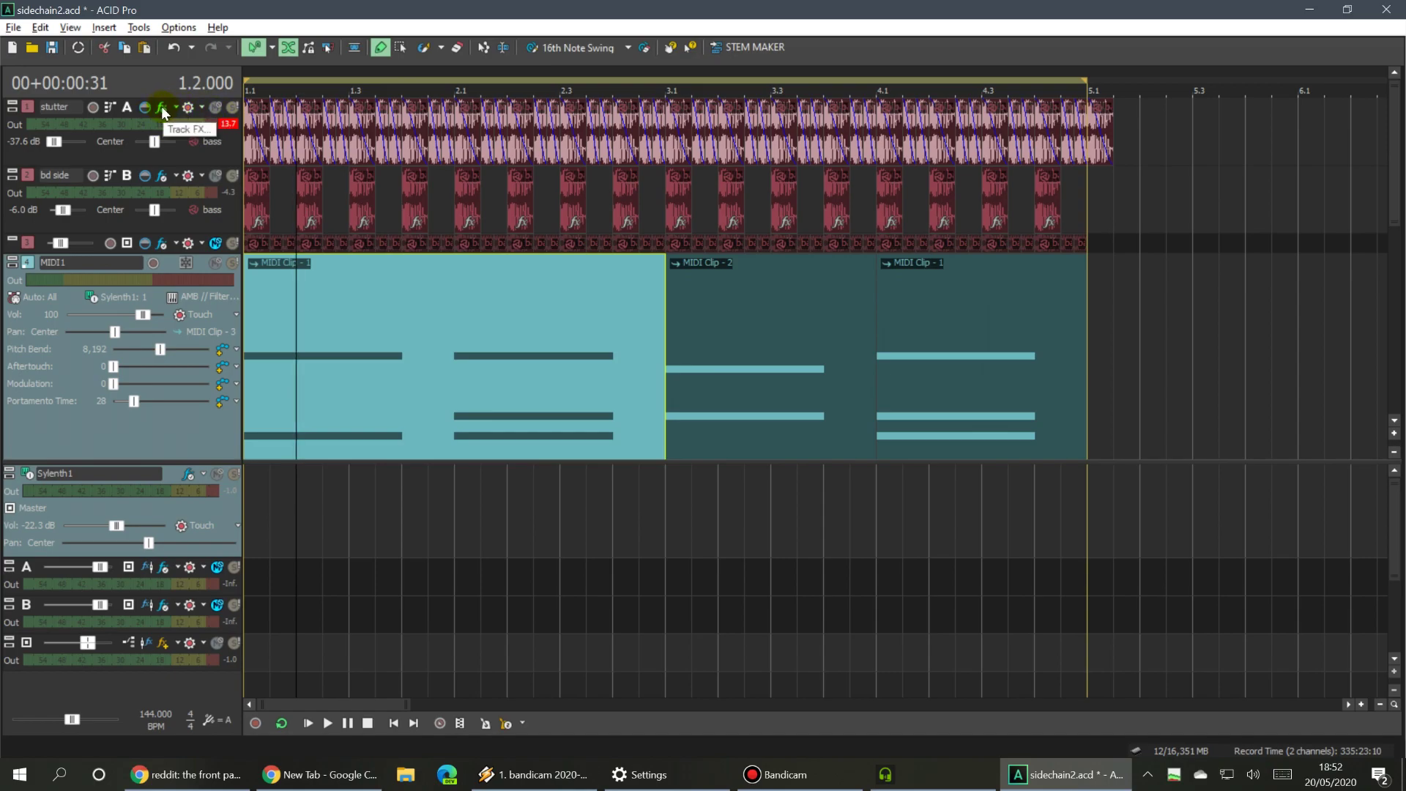
{"action": "left_click", "coordinate": [161, 107]}
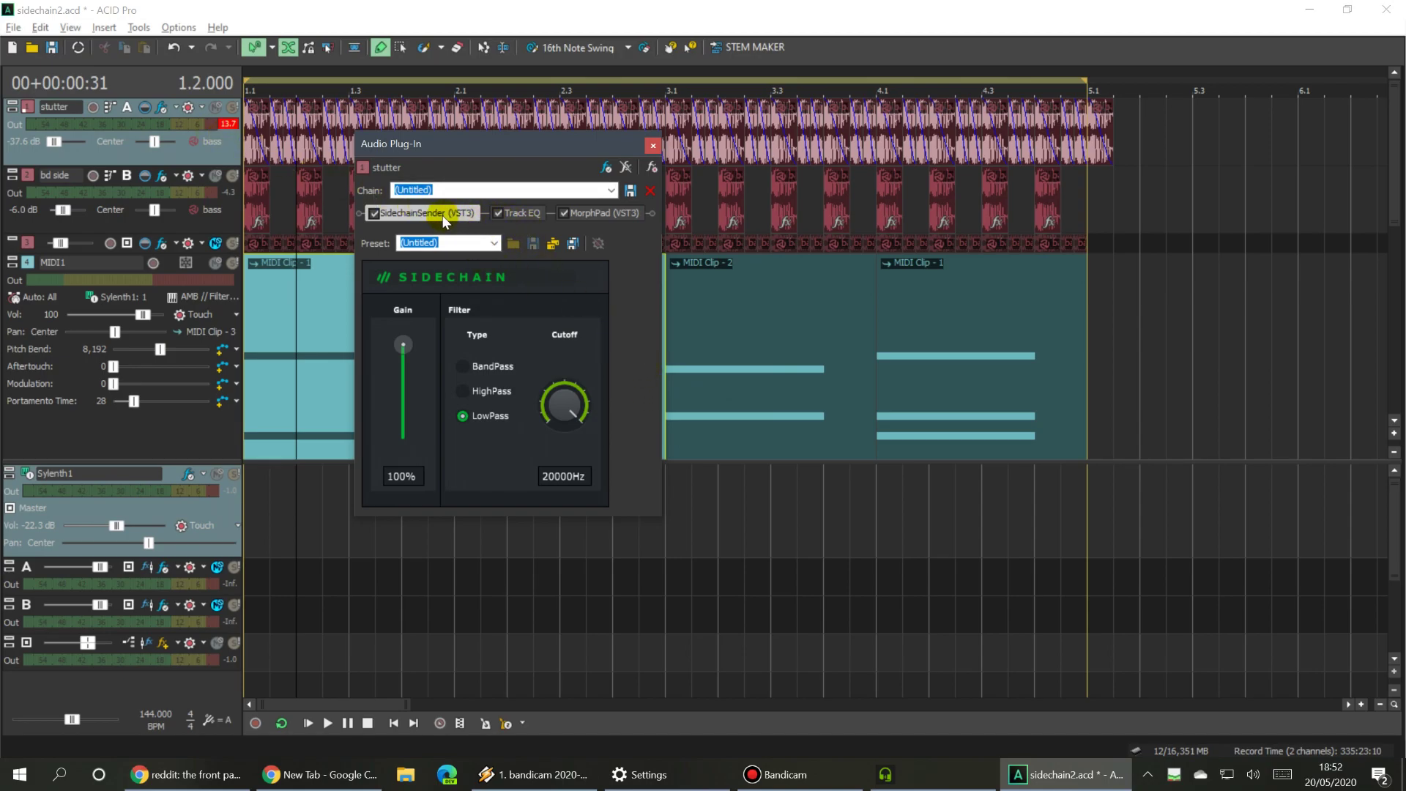
{"action": "left_click_drag", "start_coordinate": [529, 143], "coordinate": [719, 217]}
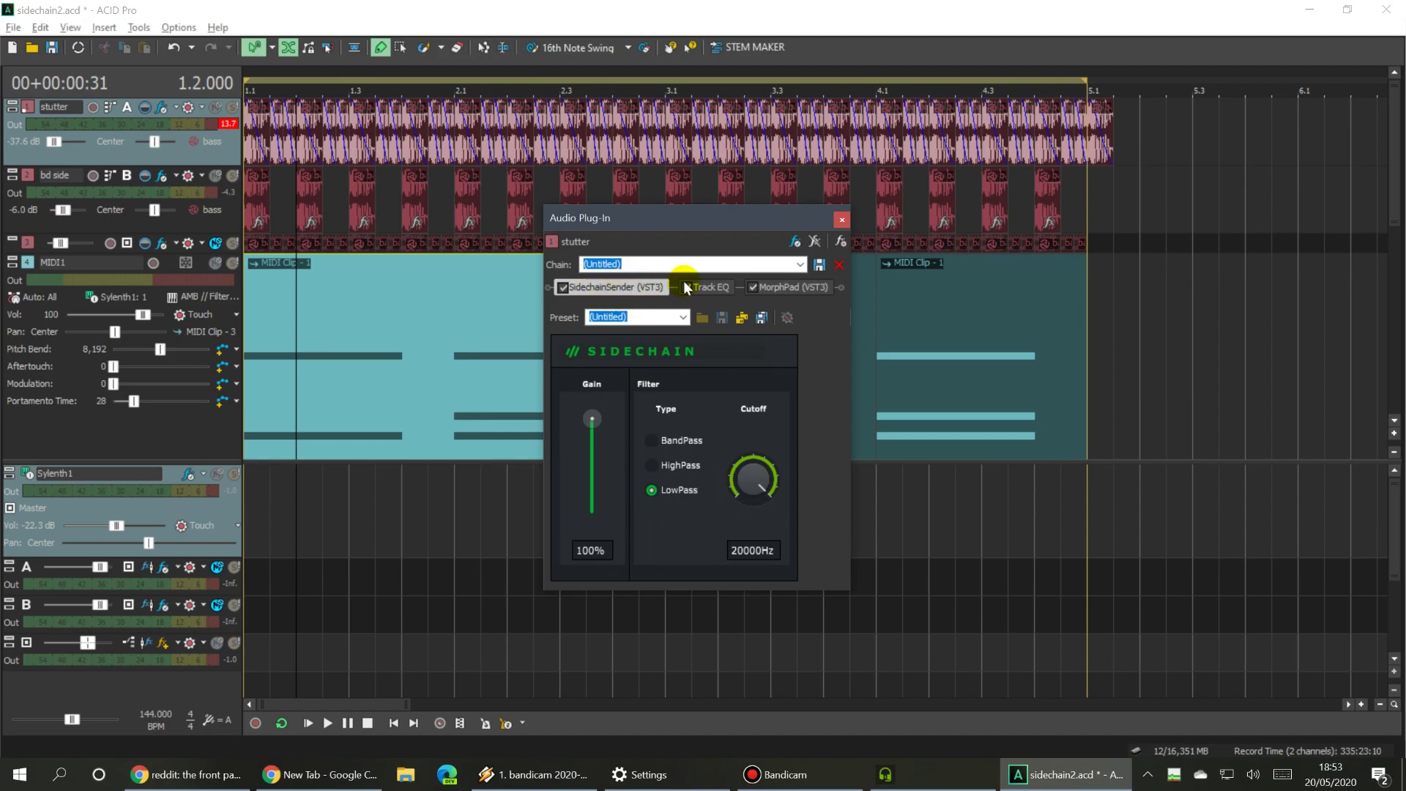
{"action": "left_click_drag", "start_coordinate": [850, 290], "coordinate": [1077, 292]}
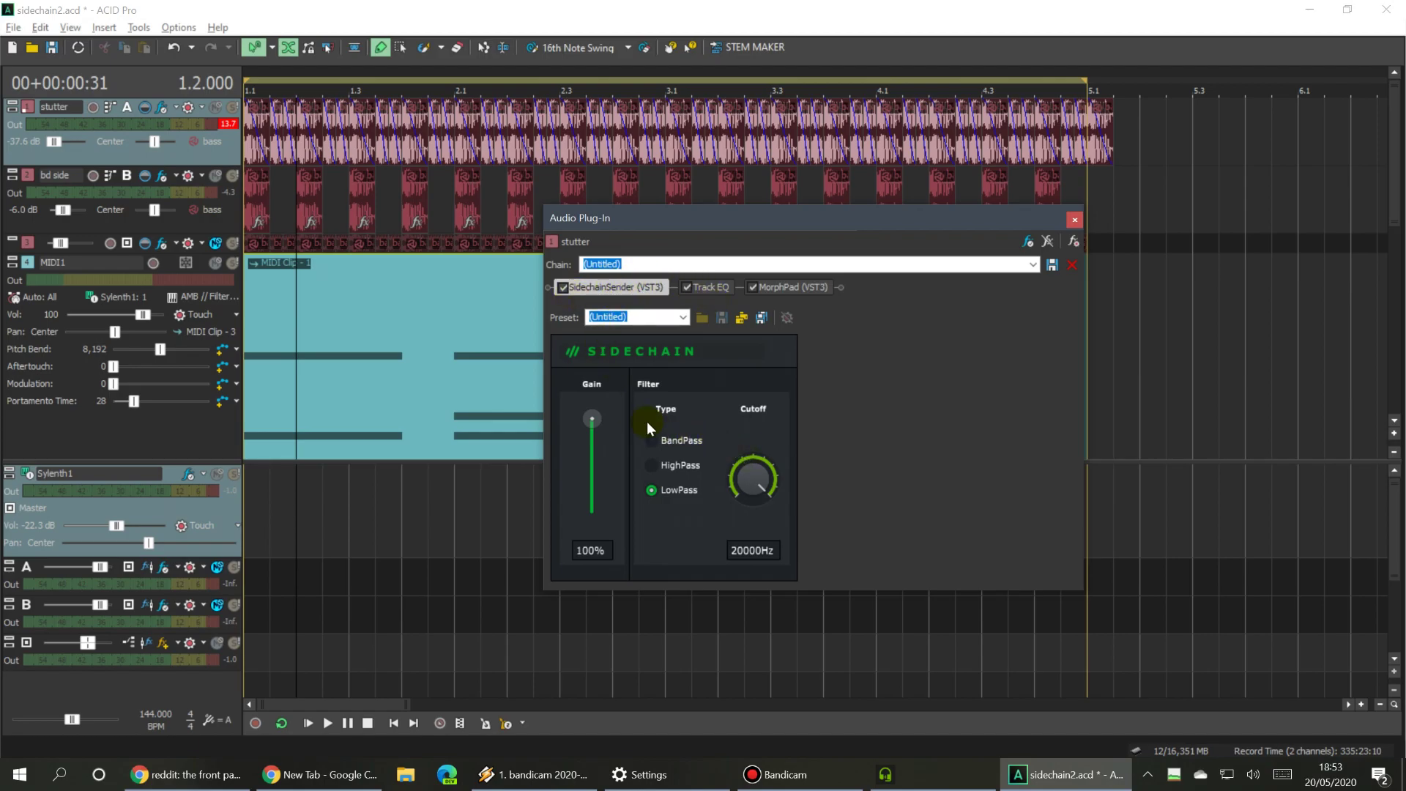
{"action": "left_click", "coordinate": [1075, 218]}
{"action": "left_click", "coordinate": [247, 318]}
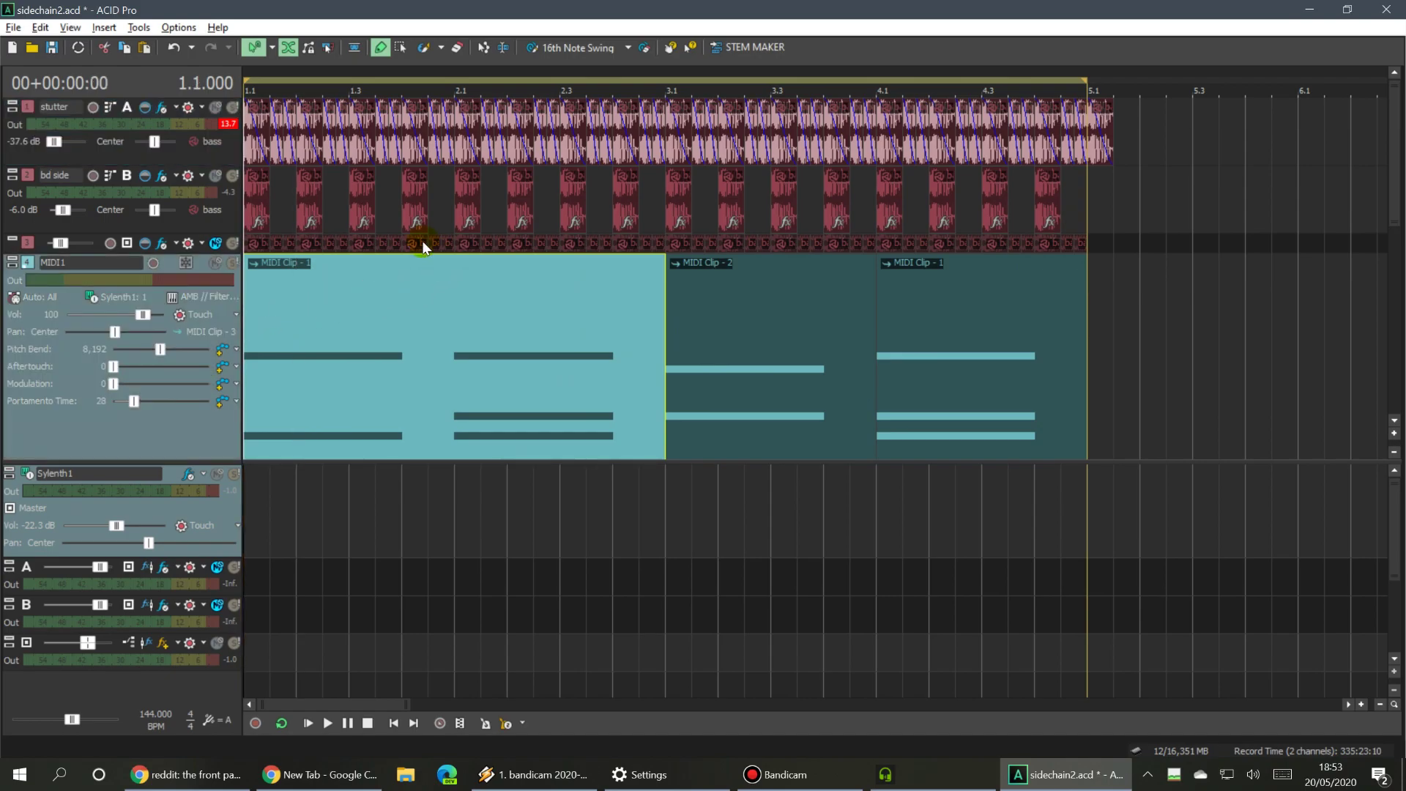
{"action": "left_click", "coordinate": [285, 305]}
{"action": "left_click", "coordinate": [32, 126]}
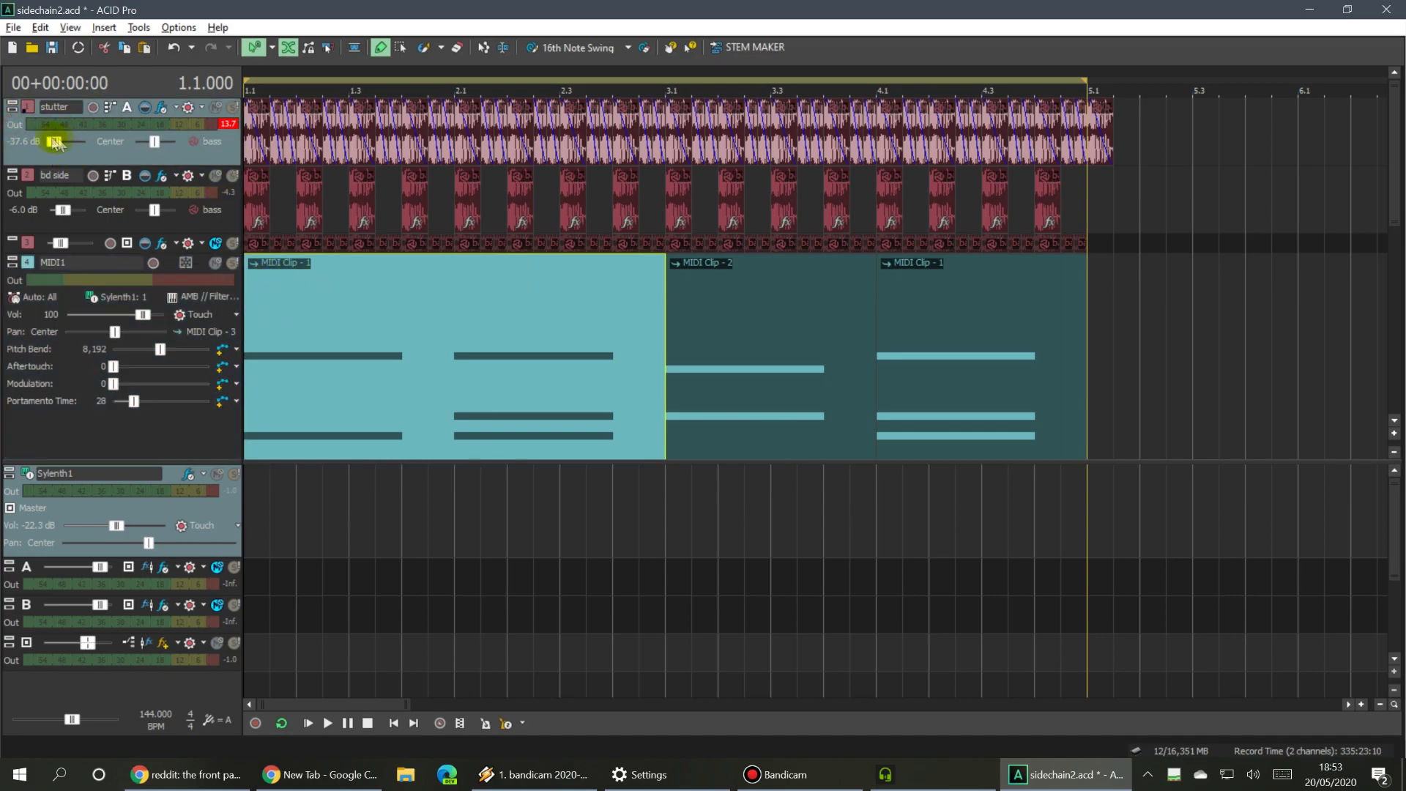
{"action": "left_click", "coordinate": [24, 570]}
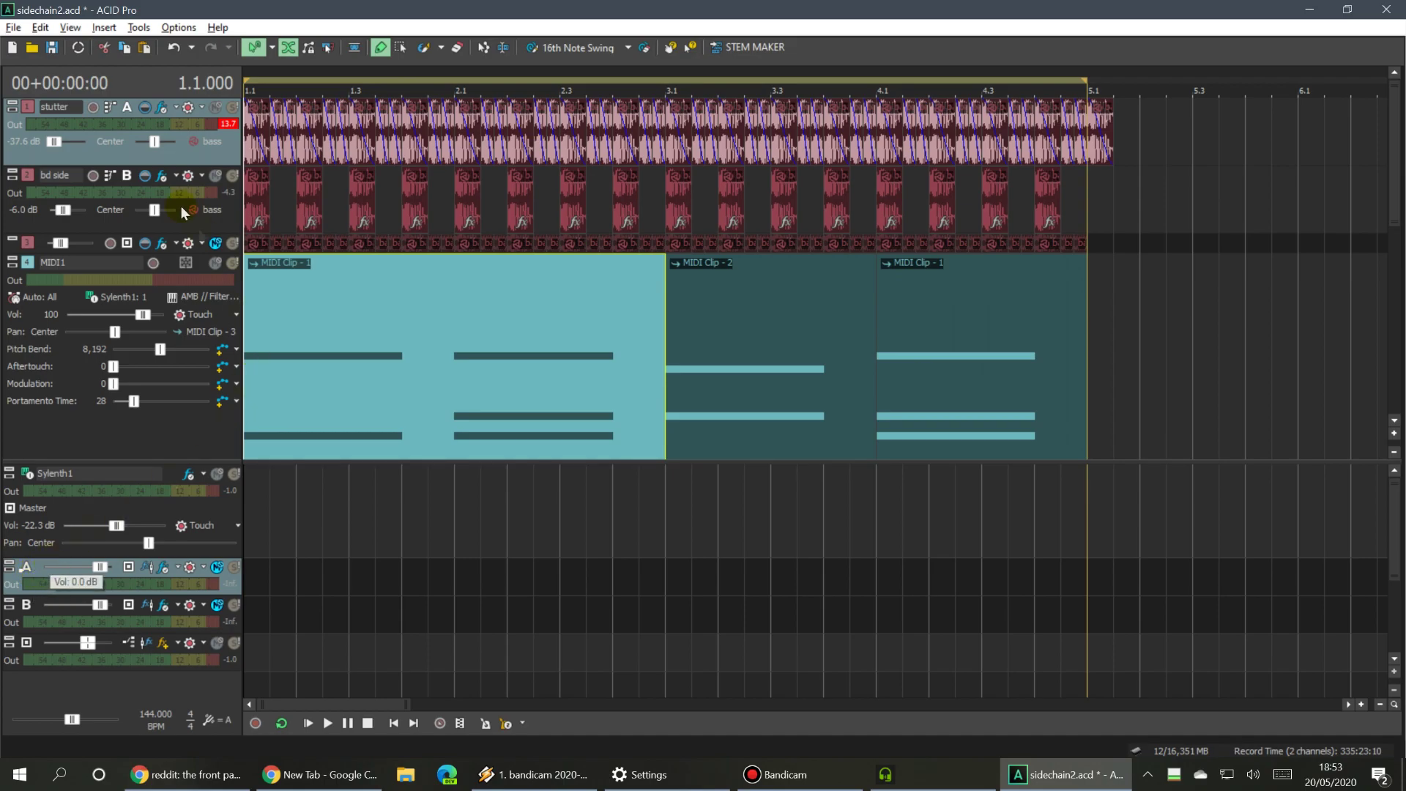
{"action": "left_click", "coordinate": [212, 145]}
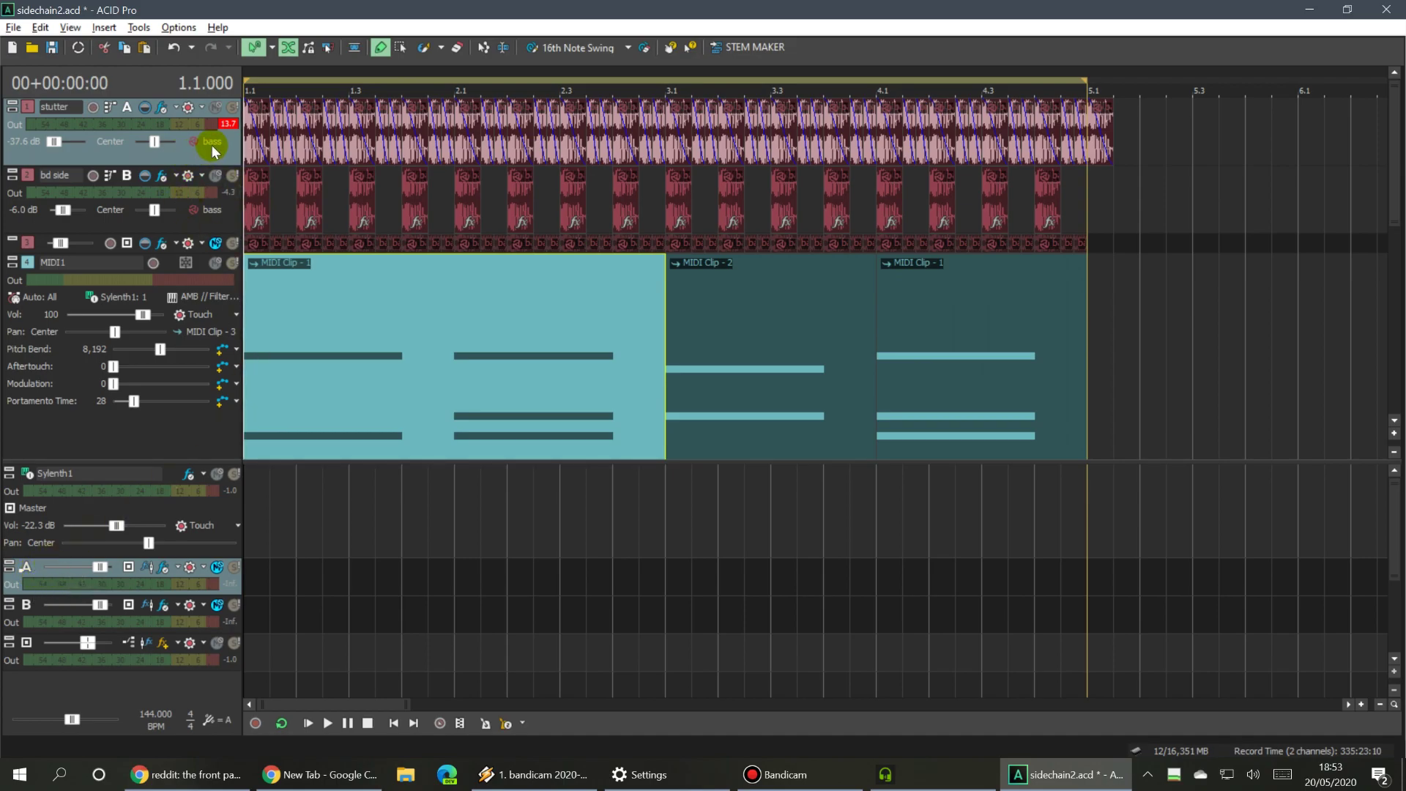
{"action": "left_click", "coordinate": [262, 139]}
{"action": "left_click", "coordinate": [126, 110]}
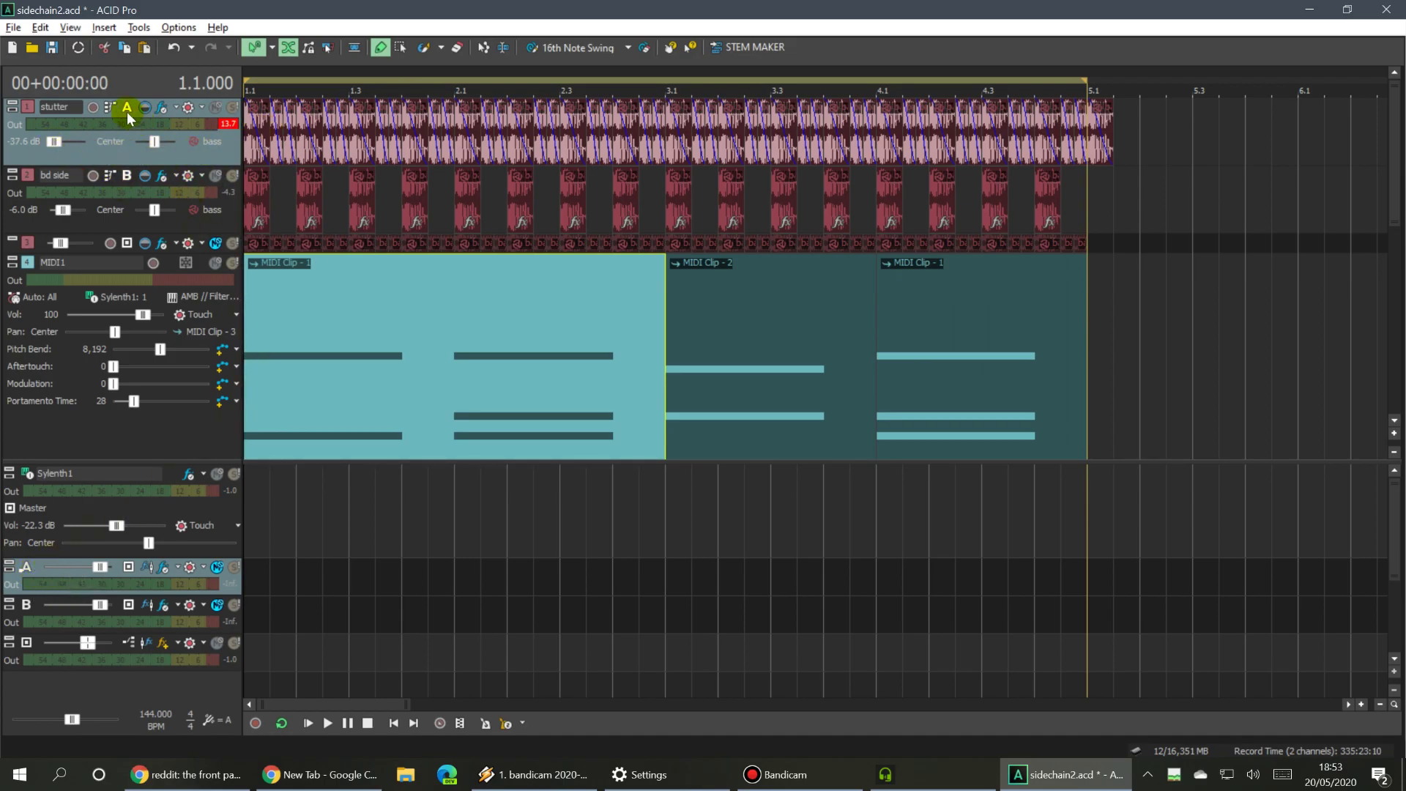
{"action": "left_click", "coordinate": [277, 151]}
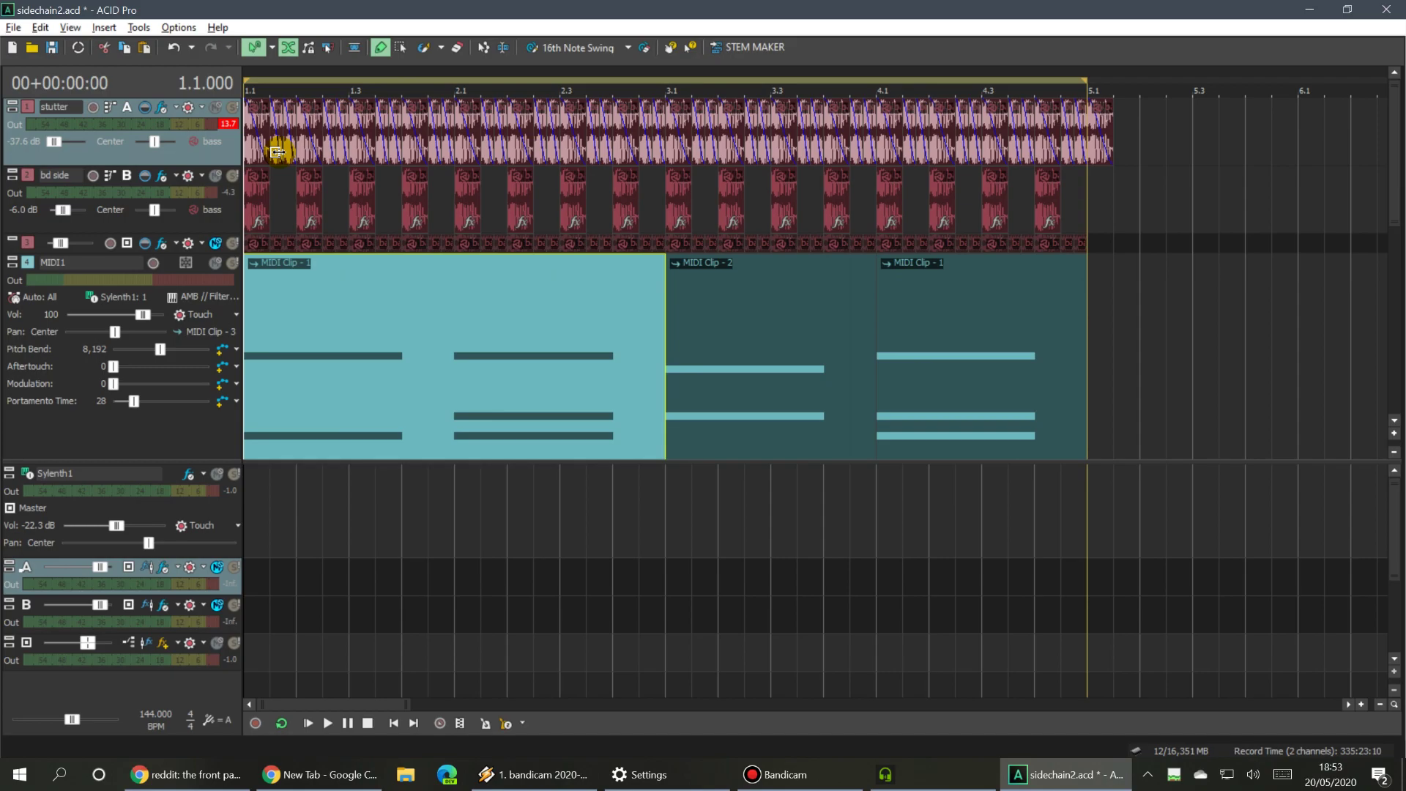
{"action": "left_click", "coordinate": [259, 315]}
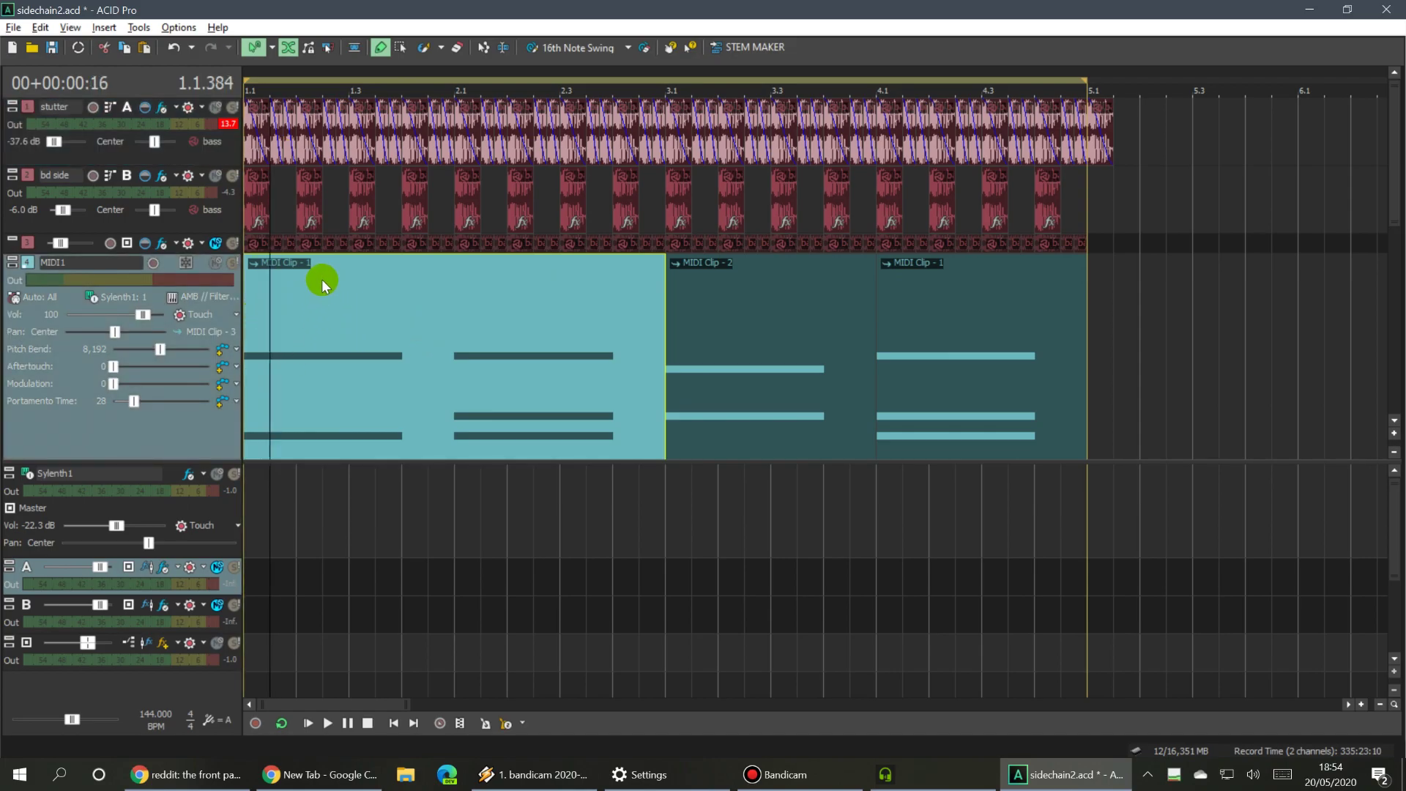
Feed Sylenth1's eFX_Compressor sidechain from the 1 stutter track, turn off listen, and close the window.
{"action": "left_click", "coordinate": [192, 477]}
{"action": "right_click", "coordinate": [800, 290]}
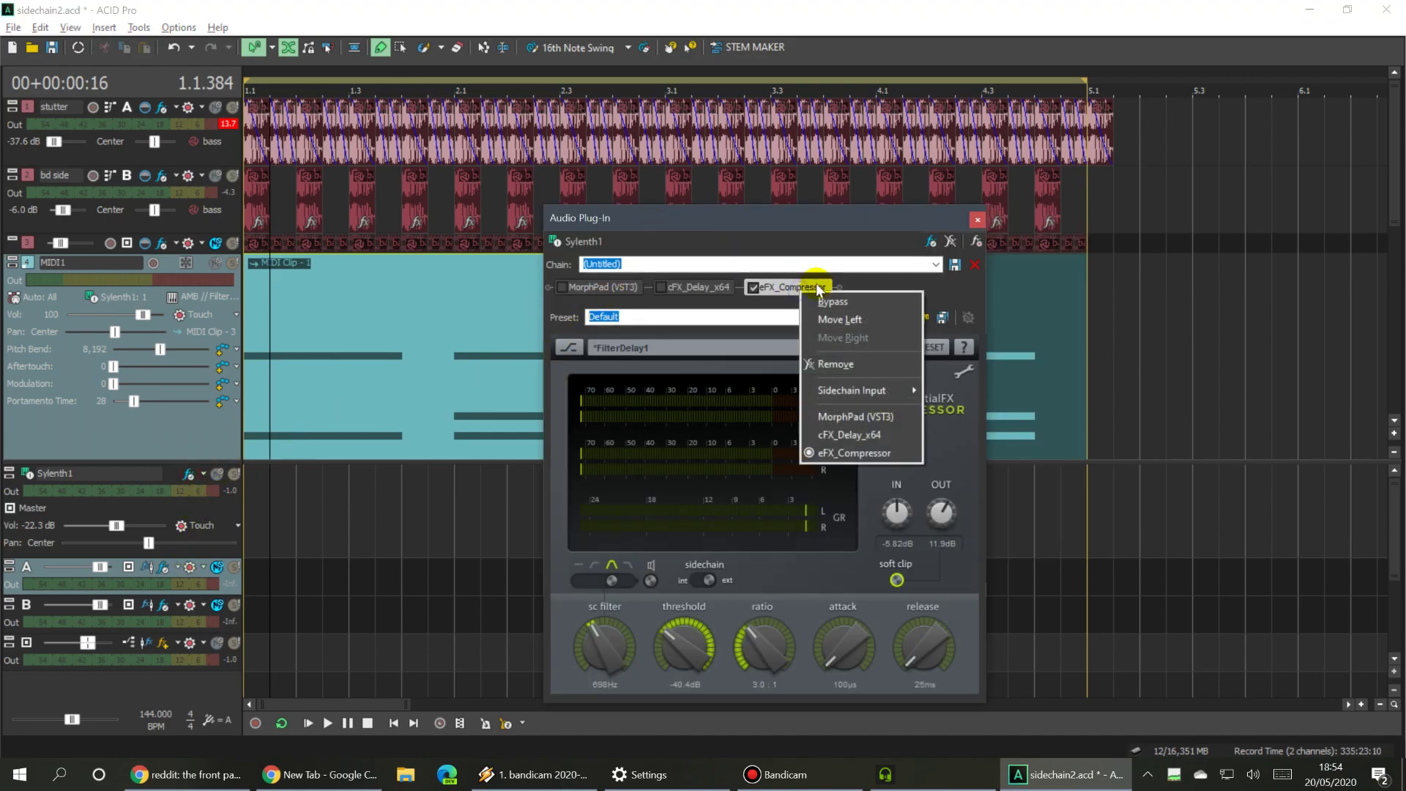
{"action": "mouse_move", "coordinate": [885, 390]}
{"action": "left_click", "coordinate": [556, 611]}
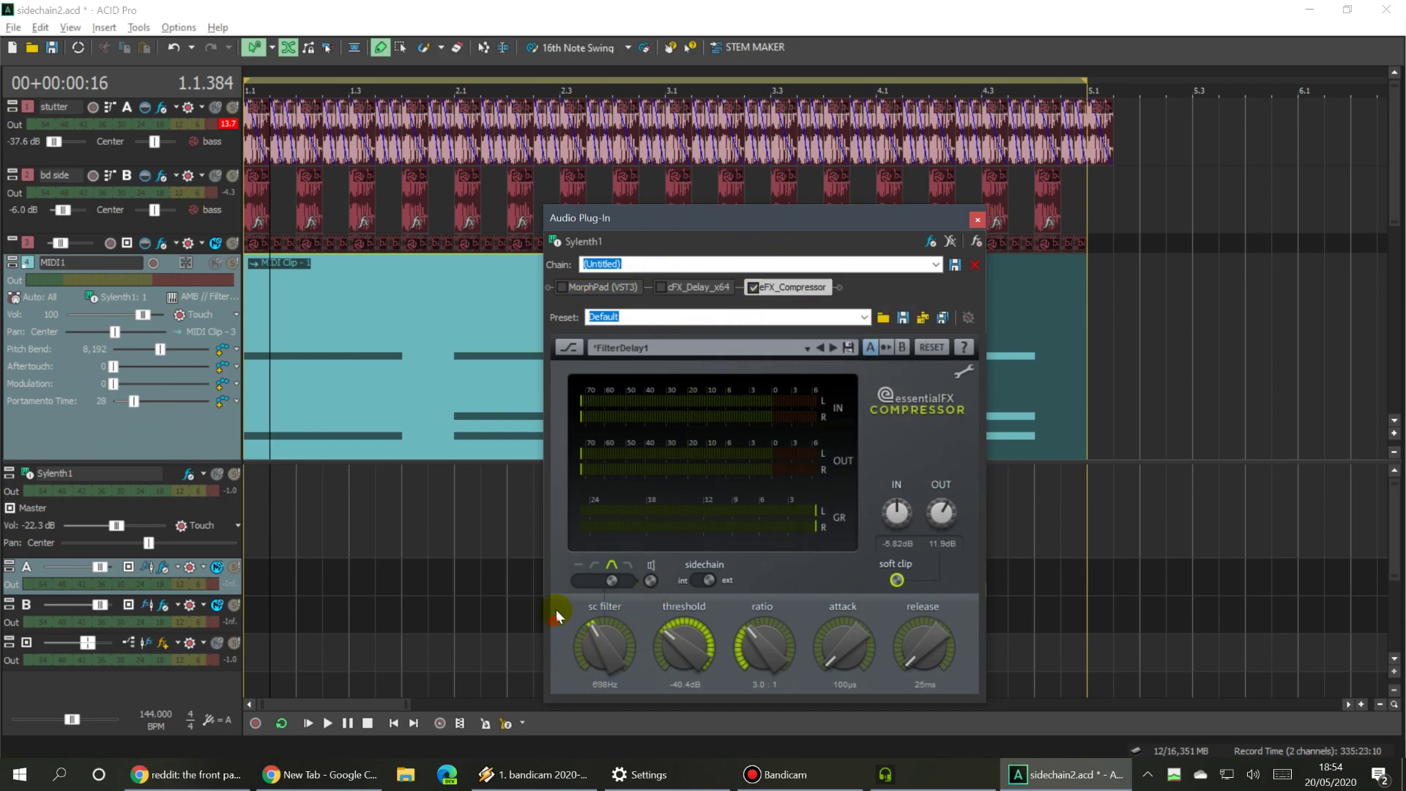
{"action": "left_click", "coordinate": [651, 581]}
{"action": "left_click", "coordinate": [162, 108]}
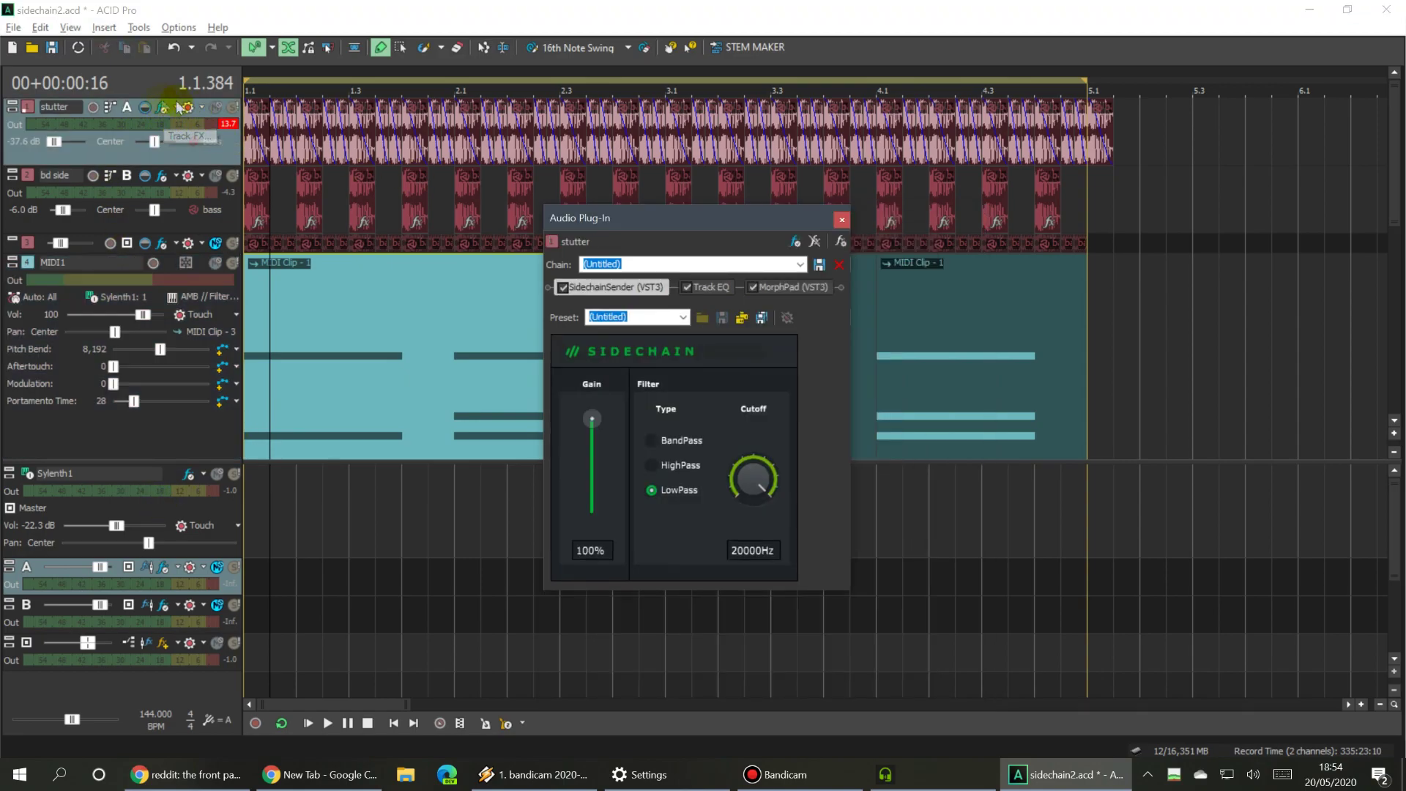
{"action": "left_click", "coordinate": [842, 220]}
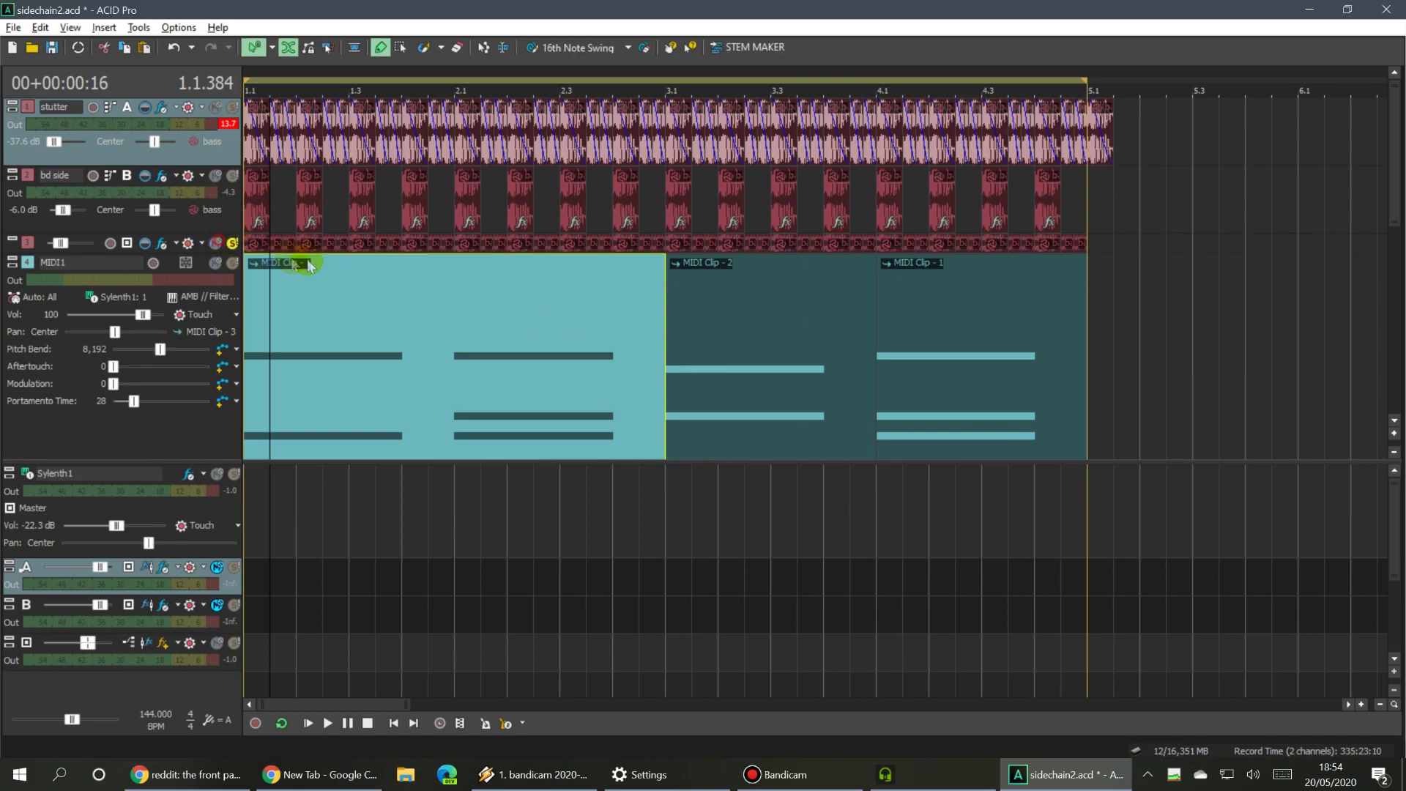
Toggle the track mute buttons to set which tracks will be heard.
{"action": "left_click", "coordinate": [214, 107]}
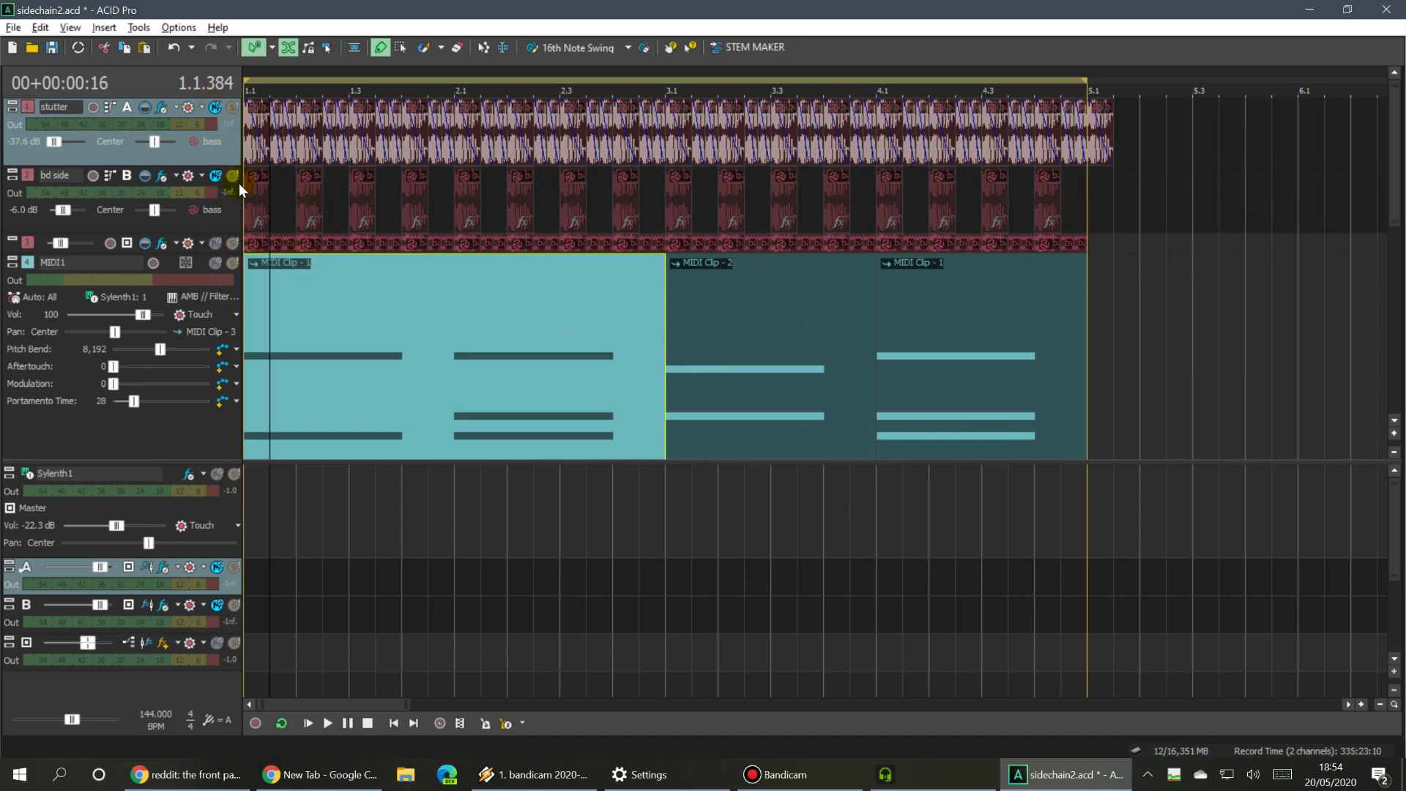
{"action": "left_click", "coordinate": [215, 176]}
{"action": "left_click", "coordinate": [214, 108]}
{"action": "left_click", "coordinate": [277, 357]}
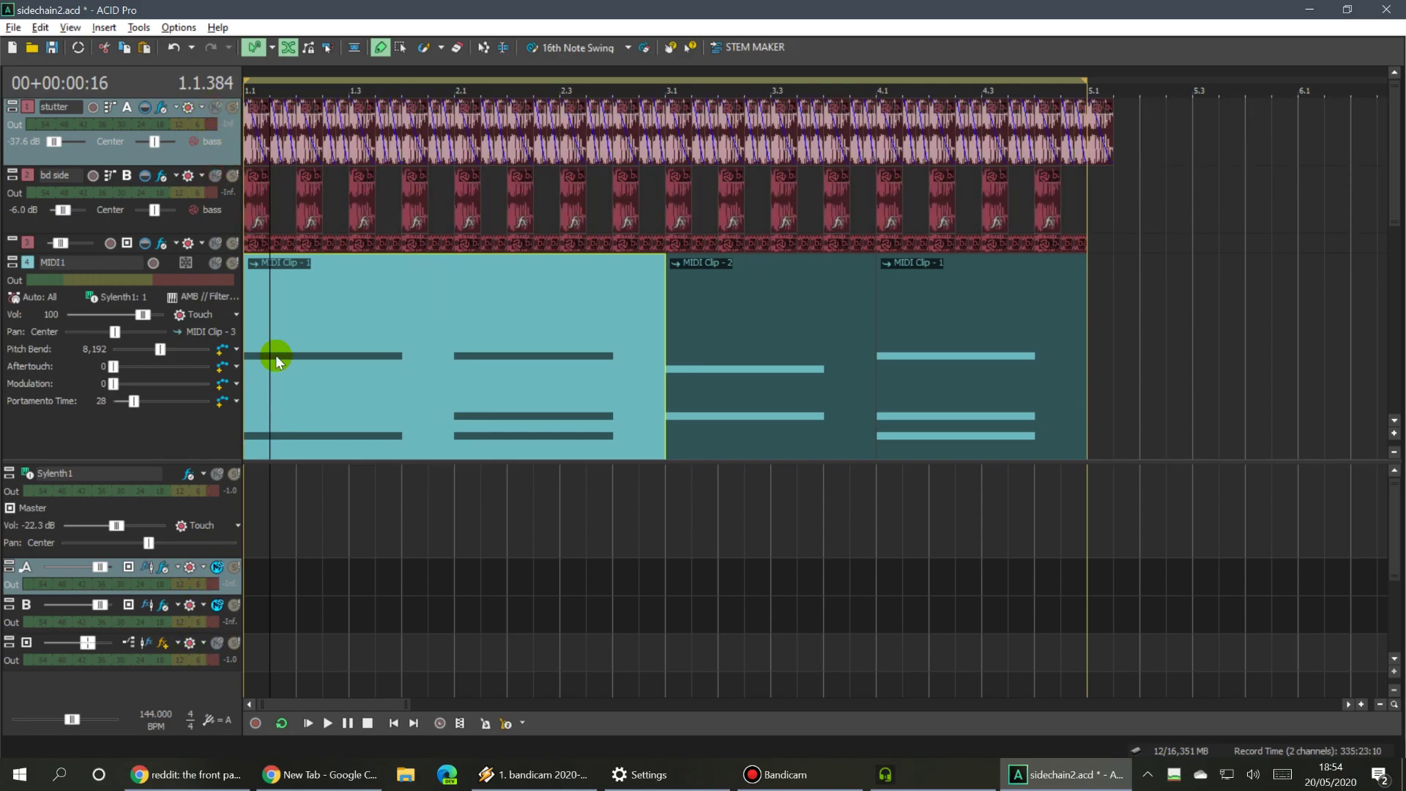
Play the arrangement from MIDI Clip - 1 to hear the pumping, then stop playback.
{"action": "left_click", "coordinate": [250, 320]}
{"action": "key", "text": "space"}
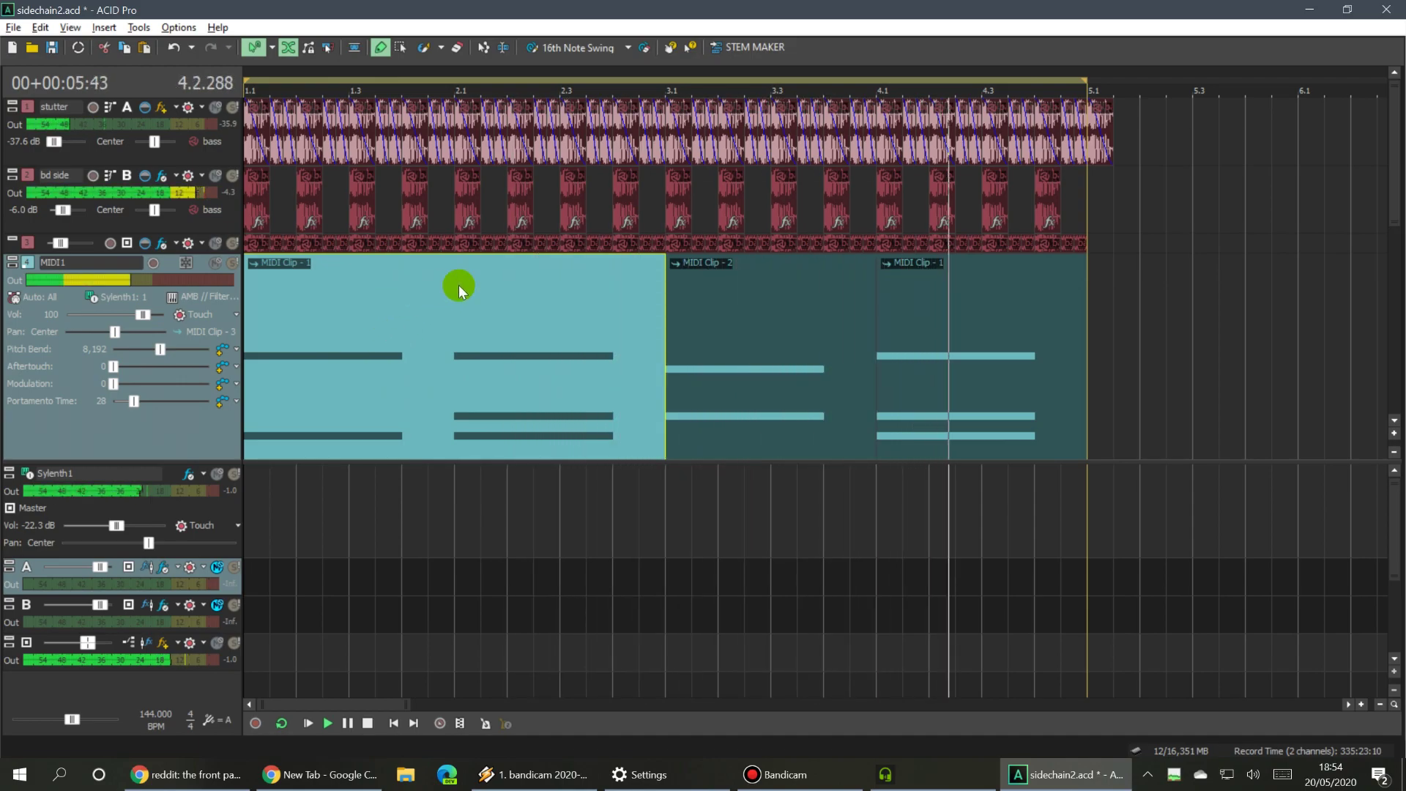
{"action": "key", "text": "space"}
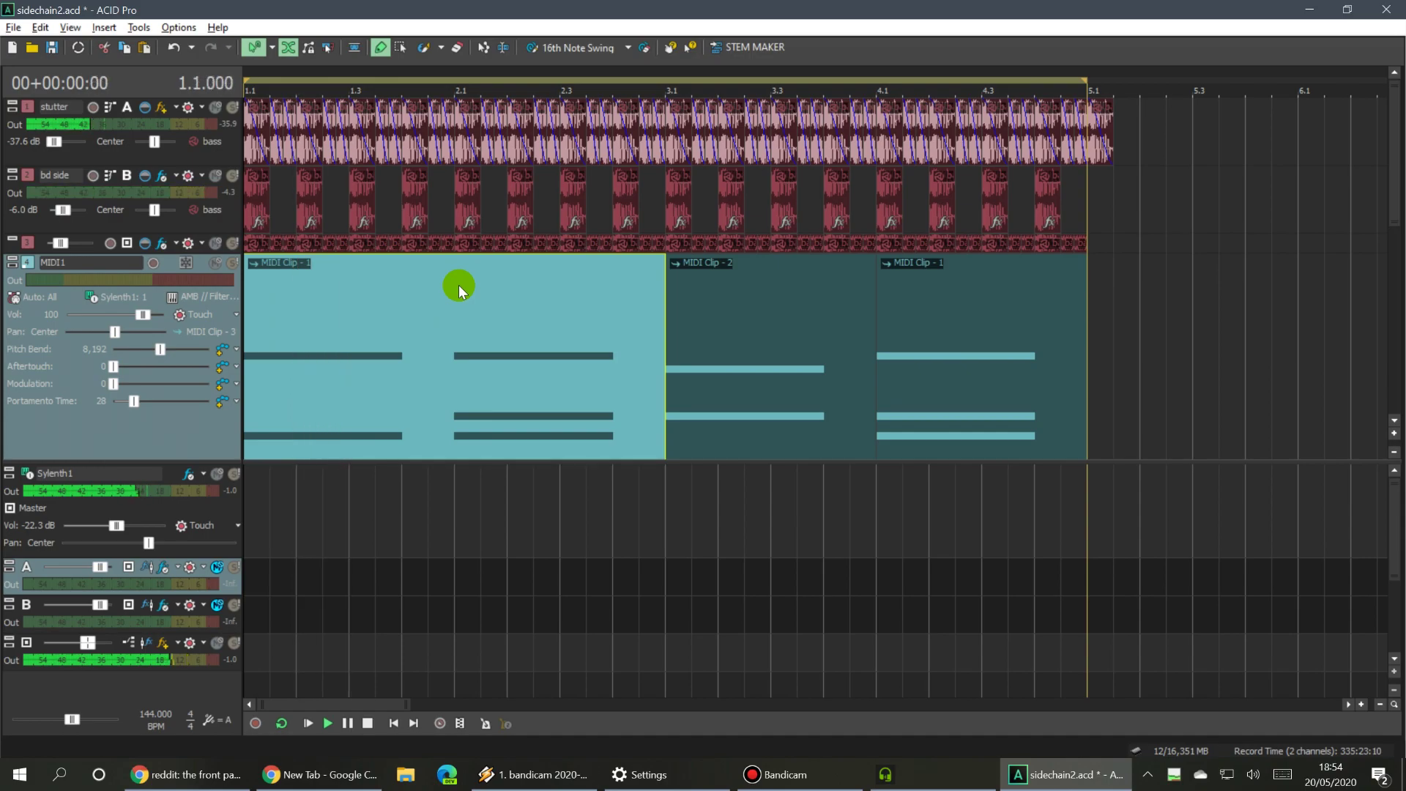